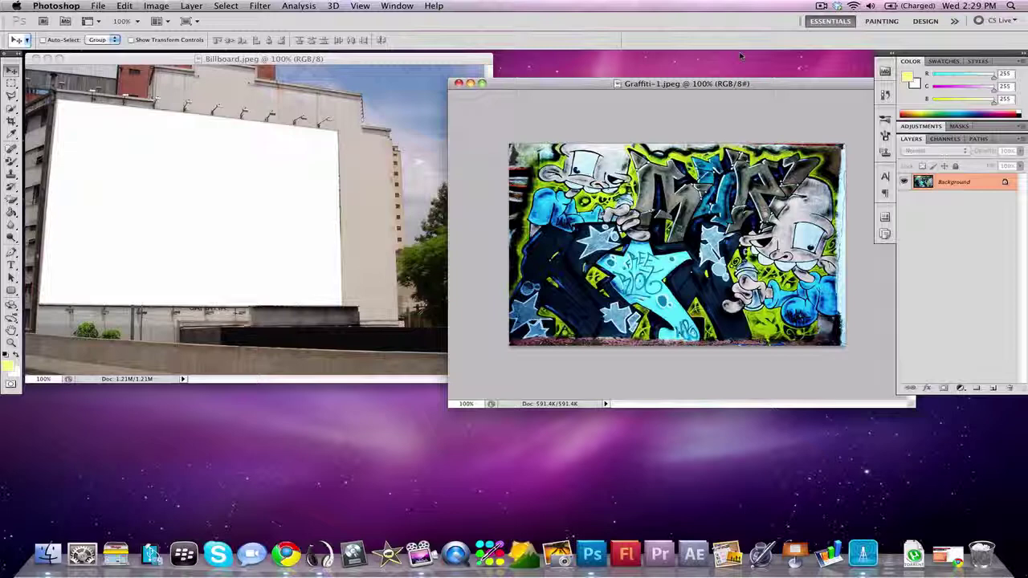
Copy the graffiti picture from Graffiti-1.jpeg into Billboard.jpeg as a new layer, placed over the white billboard.
left_click_drag(744, 83, 746, 60)
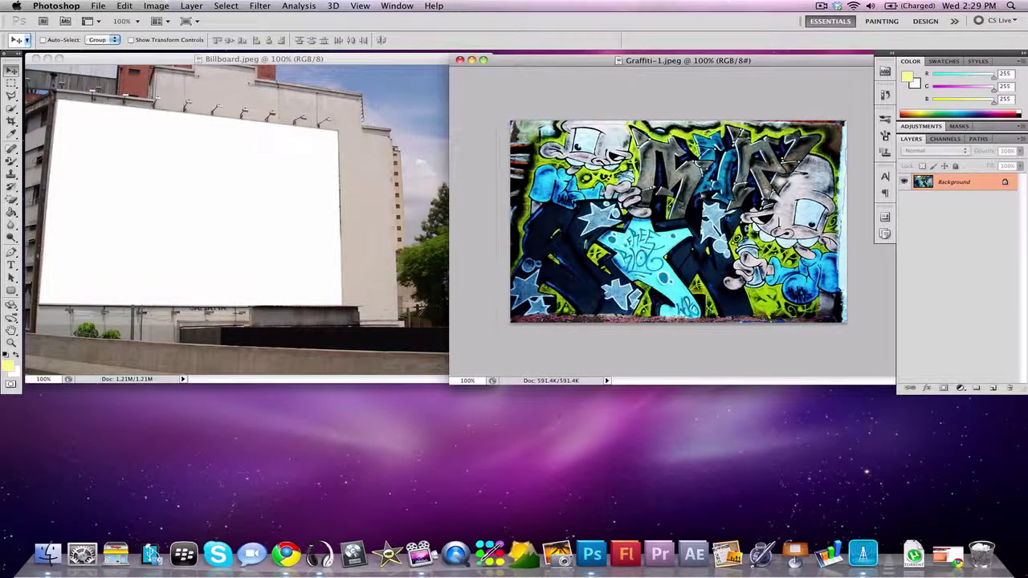
left_click(700, 198)
left_click(604, 190)
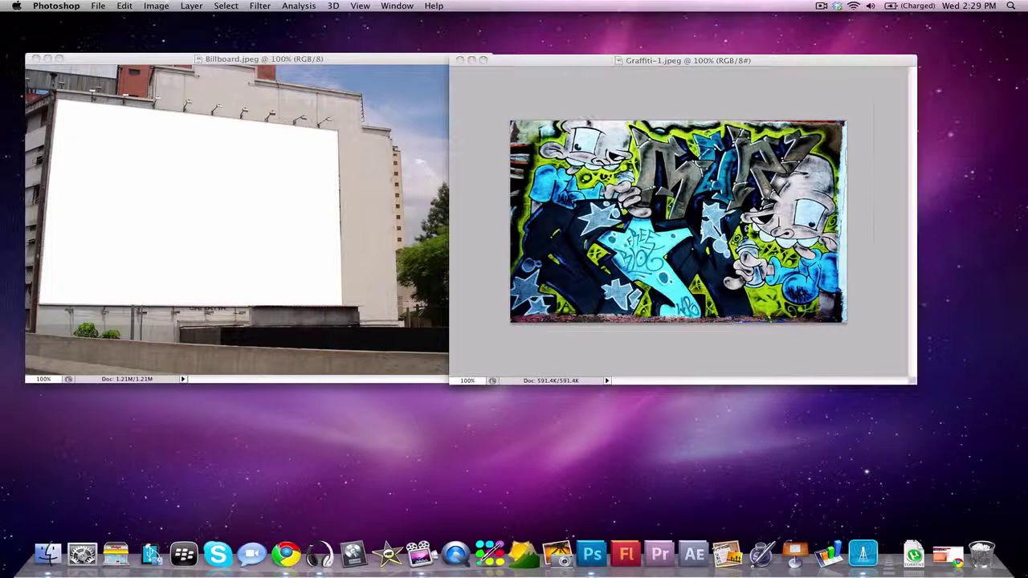
left_click_drag(619, 60, 685, 75)
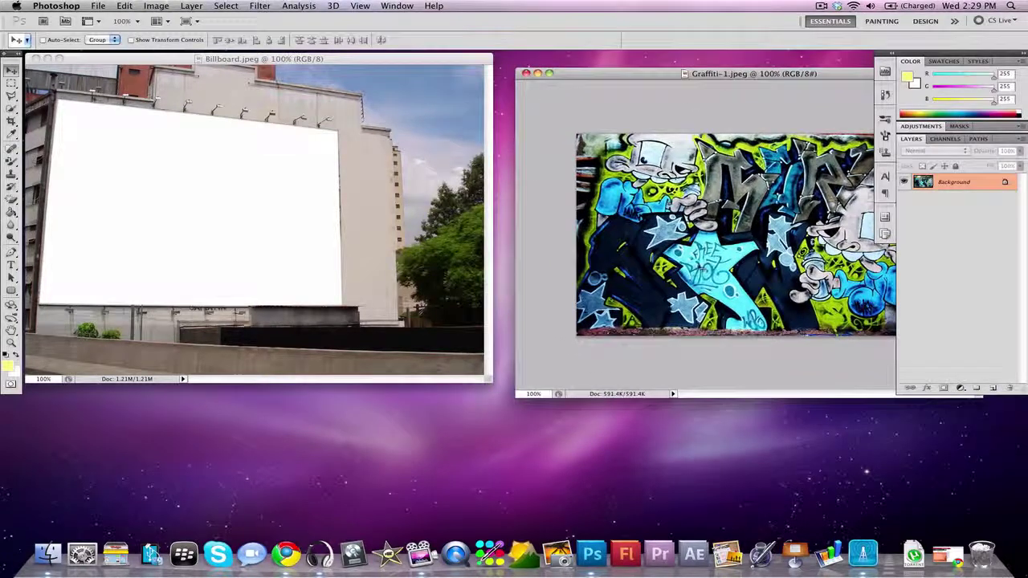
left_click_drag(700, 270, 214, 232)
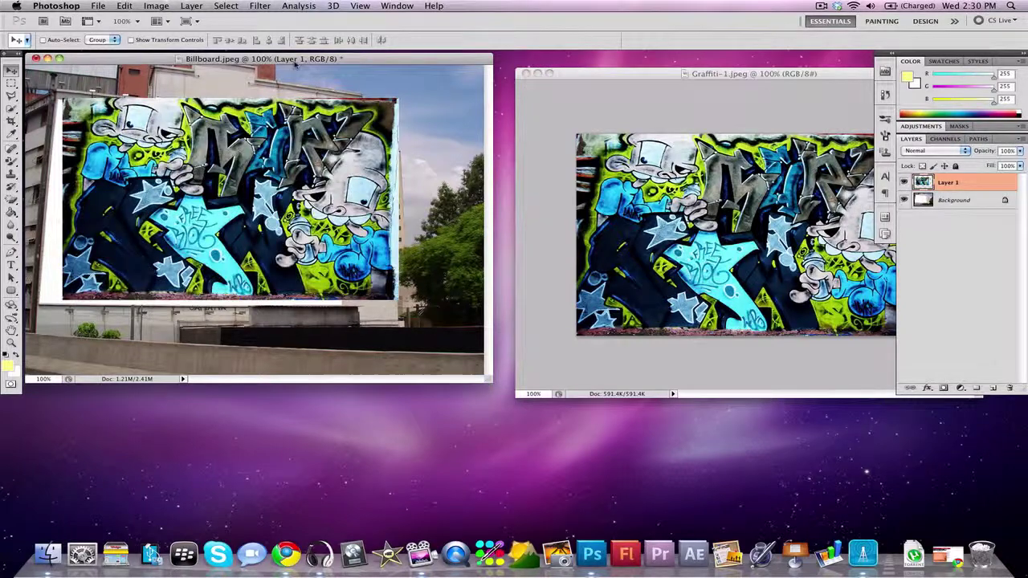
Close the Graffiti-1.jpeg document and reposition the Billboard.jpeg window, keeping it at 100% zoom.
left_click_drag(285, 60, 345, 83)
left_click(526, 73)
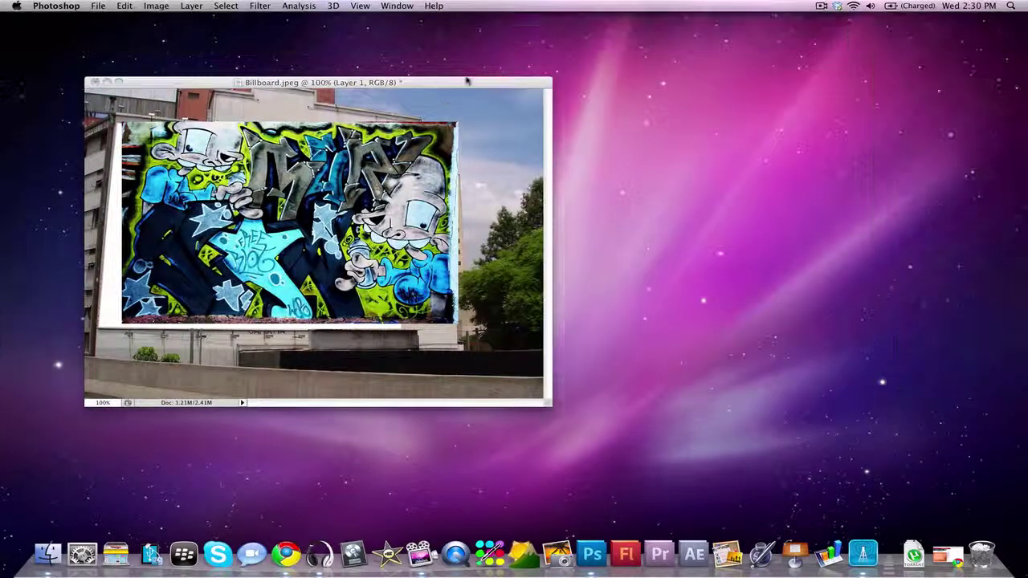
left_click_drag(472, 84, 586, 89)
key("super+plus")
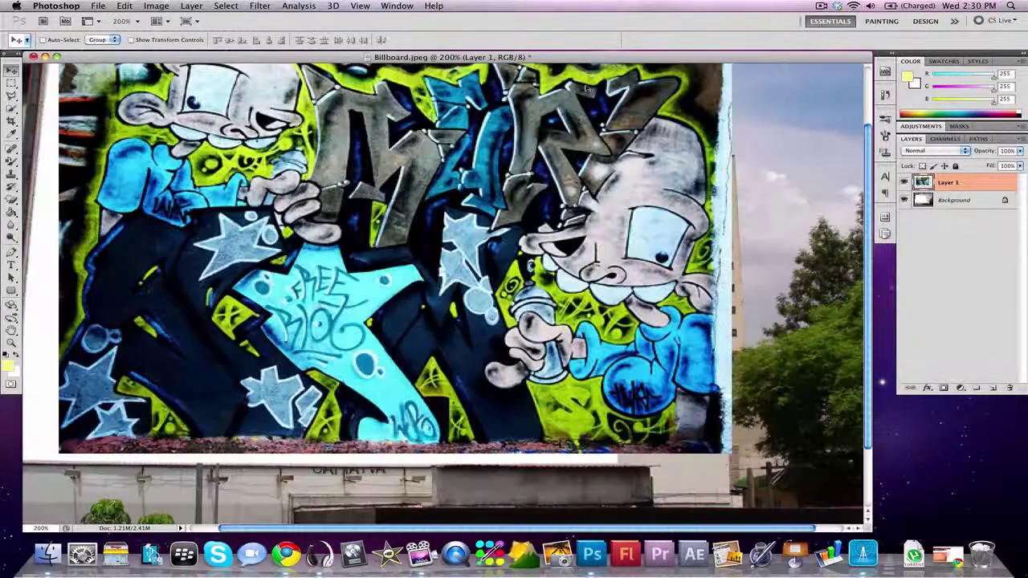
key("super+minus")
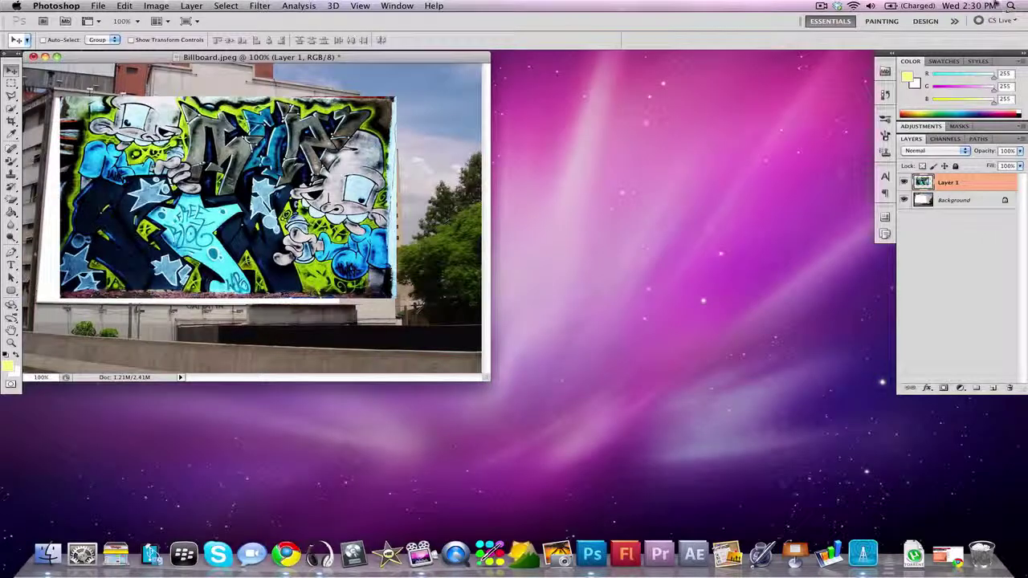
left_click_drag(486, 57, 679, 117)
Free-transform the graffiti layer, rotating it about 3° clockwise and shifting and slightly stretching it to cover the white billboard.
left_click(124, 6)
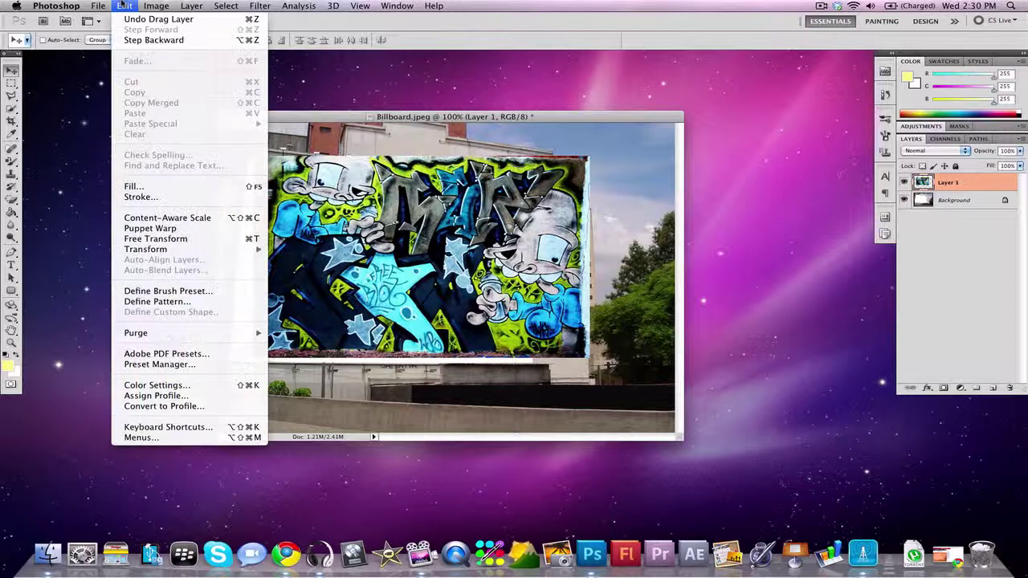
left_click(160, 247)
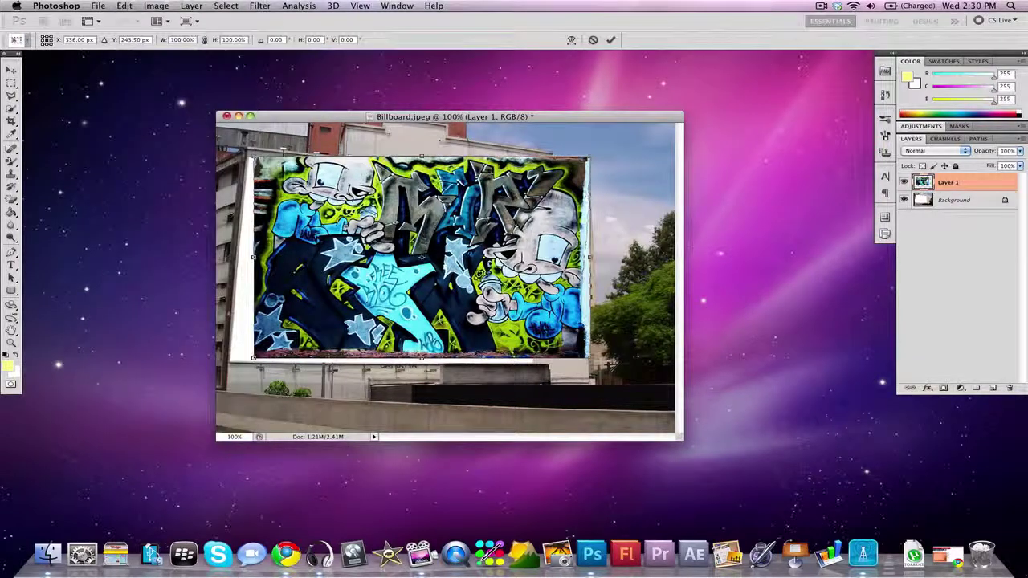
left_click_drag(597, 147, 604, 161)
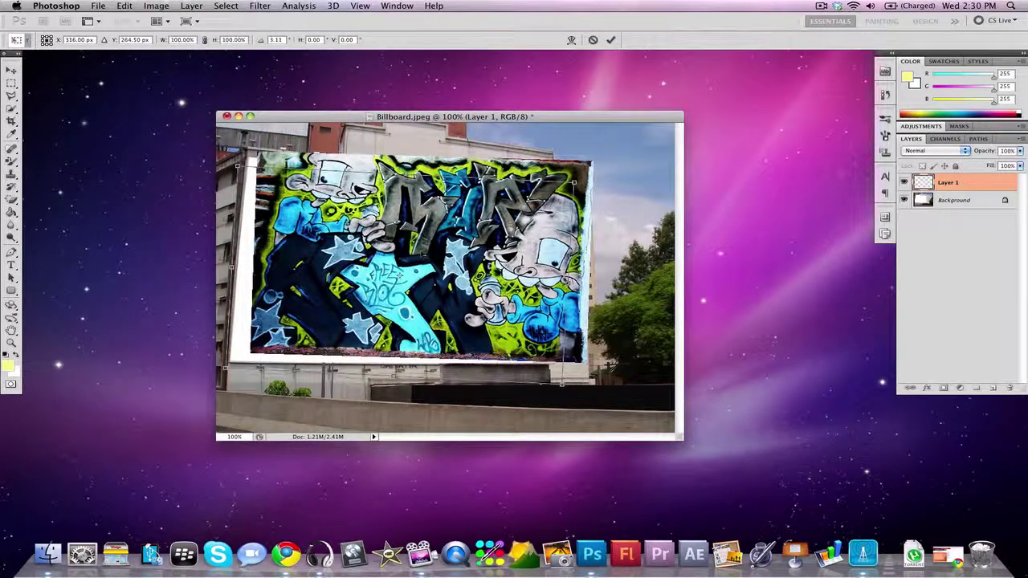
left_click_drag(447, 234, 433, 244)
left_click_drag(400, 282, 405, 267)
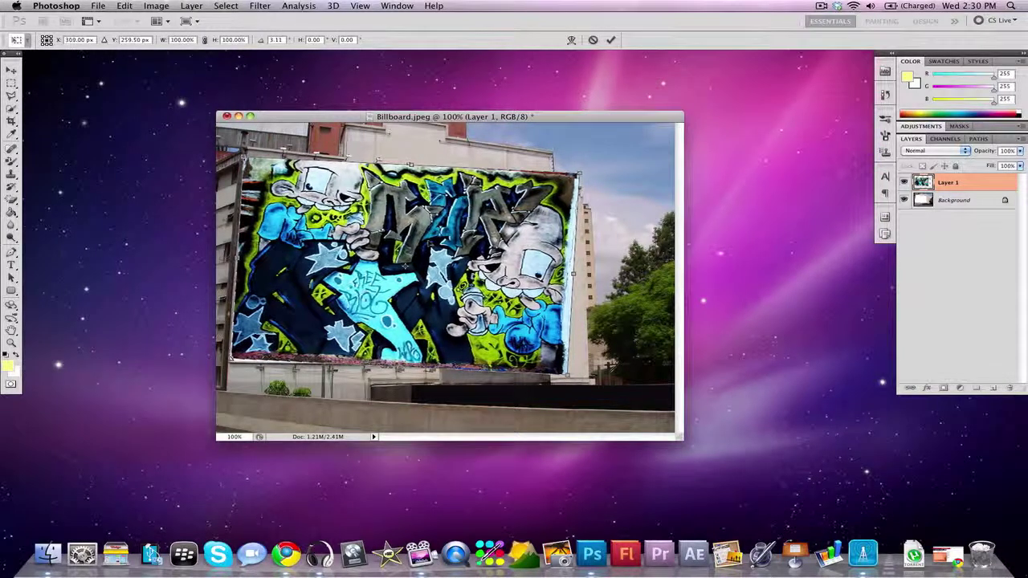
left_click_drag(585, 172, 586, 161)
left_click_drag(406, 267, 403, 263)
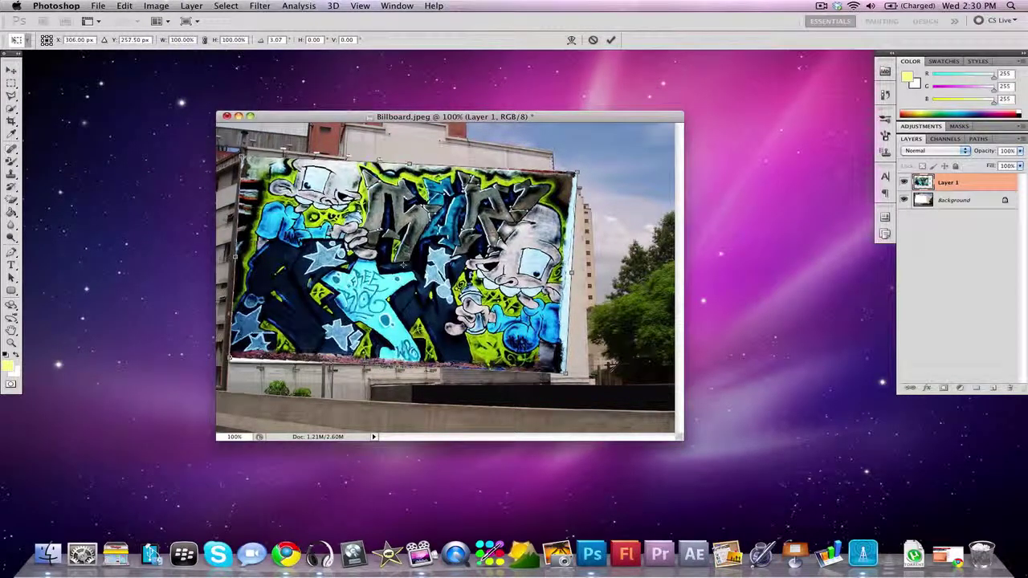
left_click_drag(397, 366, 397, 371)
key("Return")
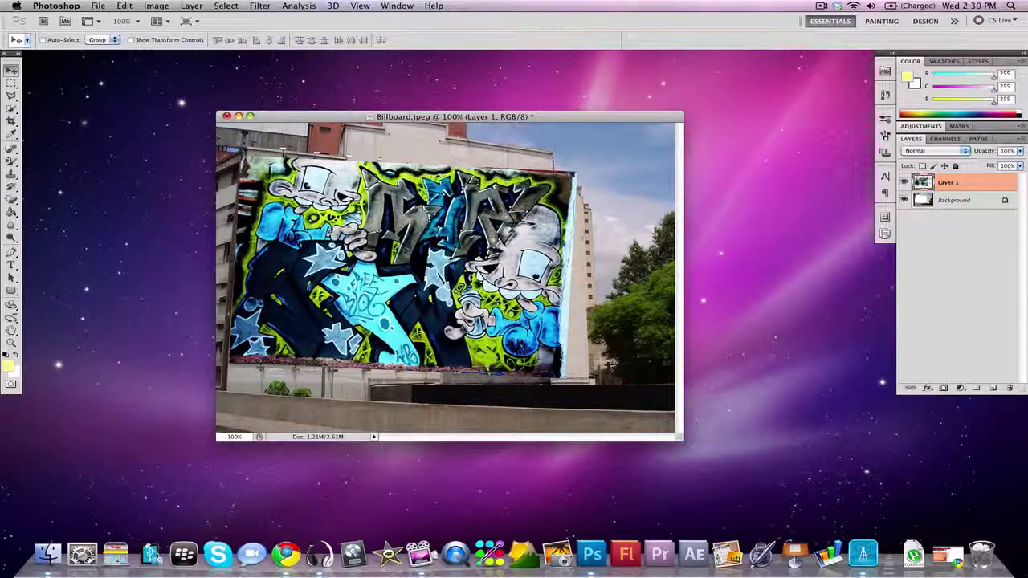
Lower the graffiti layer's opacity to 27% and deselect the layer.
left_click(1022, 151)
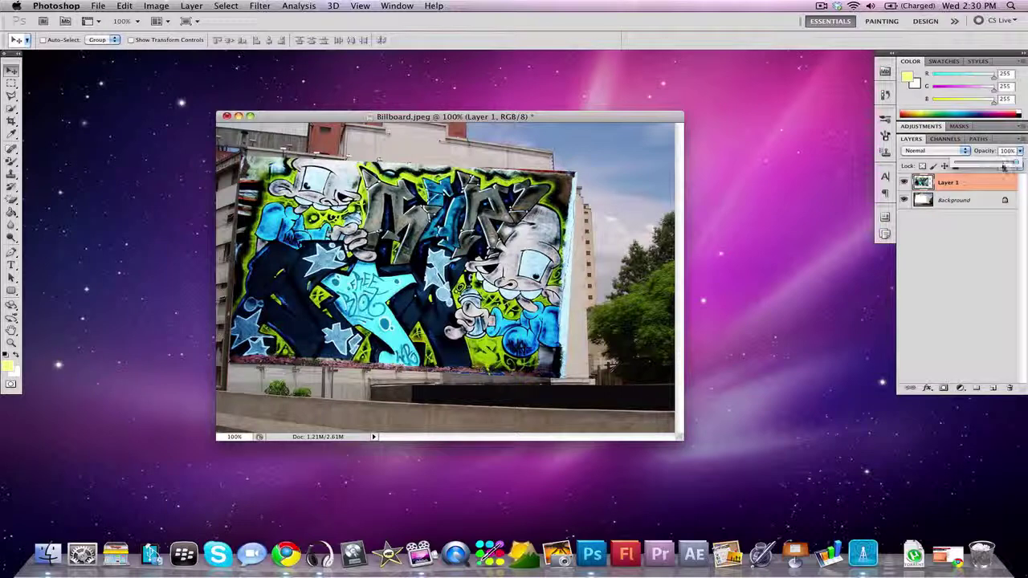
left_click_drag(1003, 167, 972, 165)
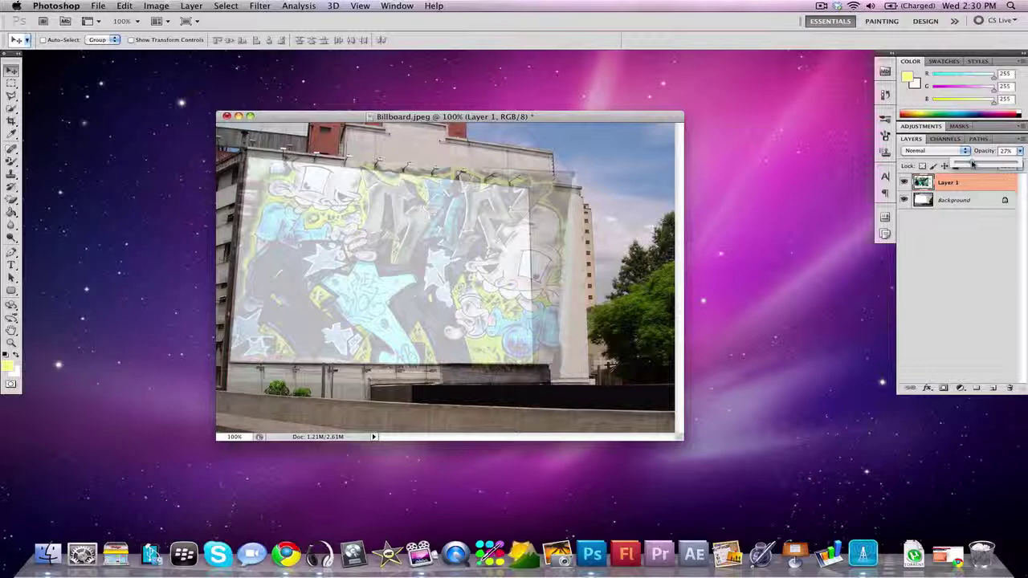
left_click(979, 233)
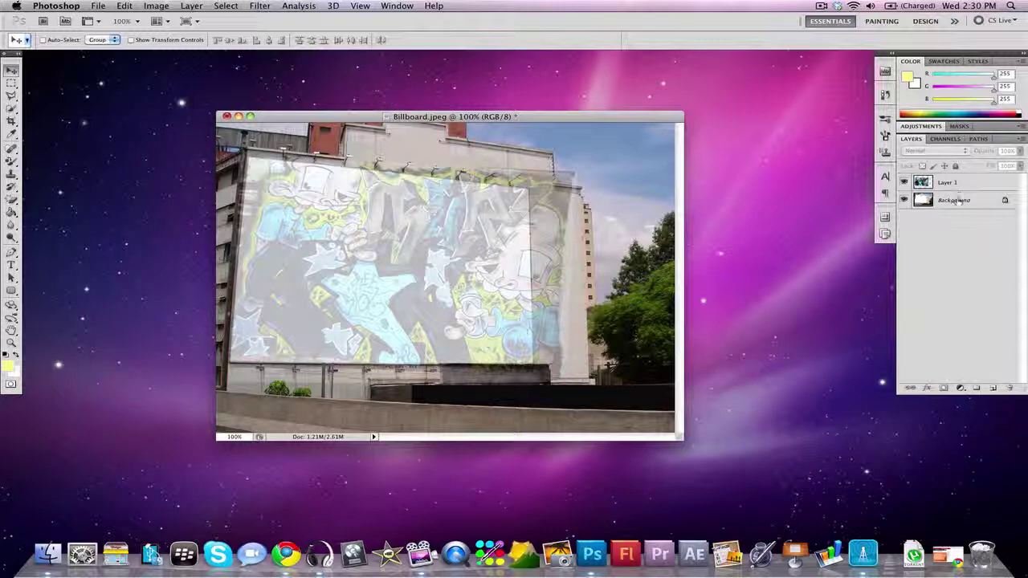
Switch to the Polygonal Lasso tool with no layer active.
mouse_move(958, 201)
left_mouse_down()
mouse_move(956, 233)
mouse_move(957, 166)
mouse_move(955, 207)
left_mouse_up()
left_click(956, 232)
left_click(955, 261)
left_click(11, 96)
left_click(24, 97)
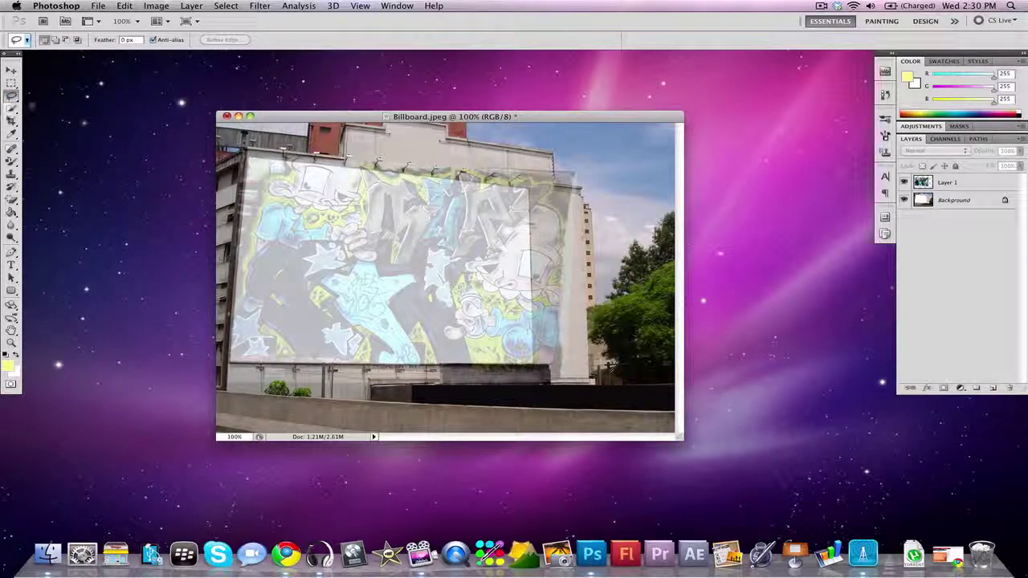
left_click(16, 96)
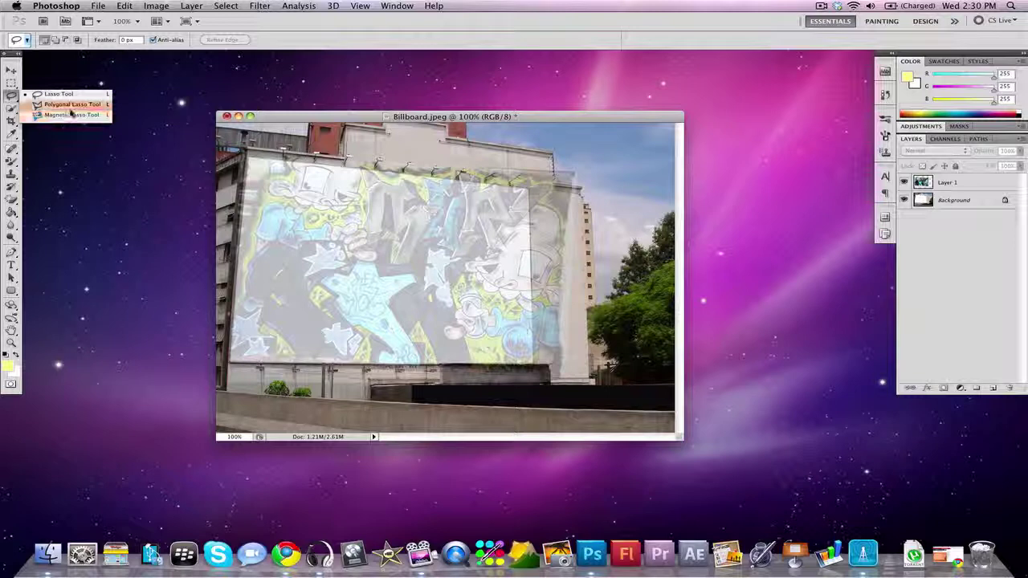
left_click(70, 107)
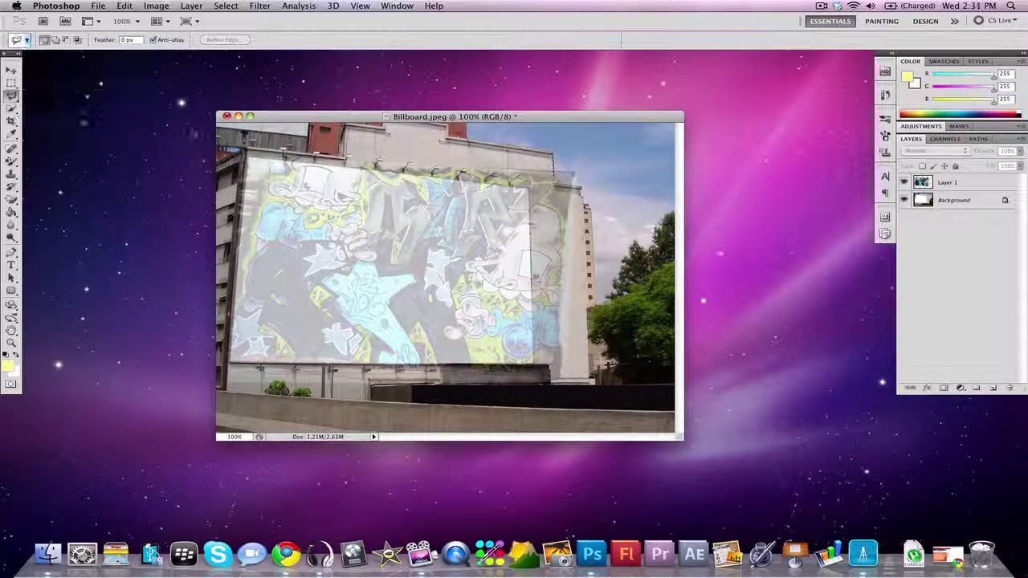
left_click(252, 160)
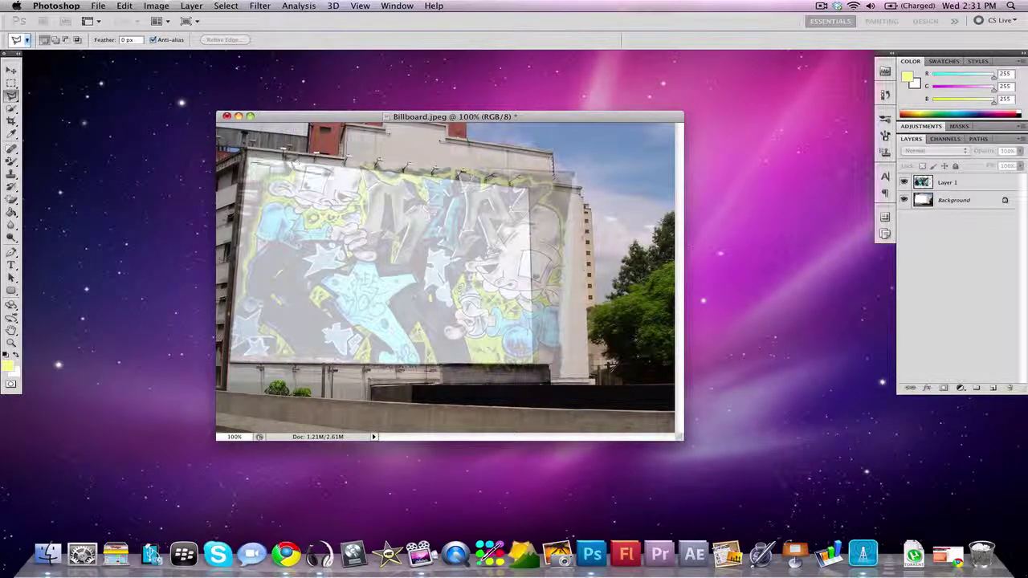
left_click(326, 174)
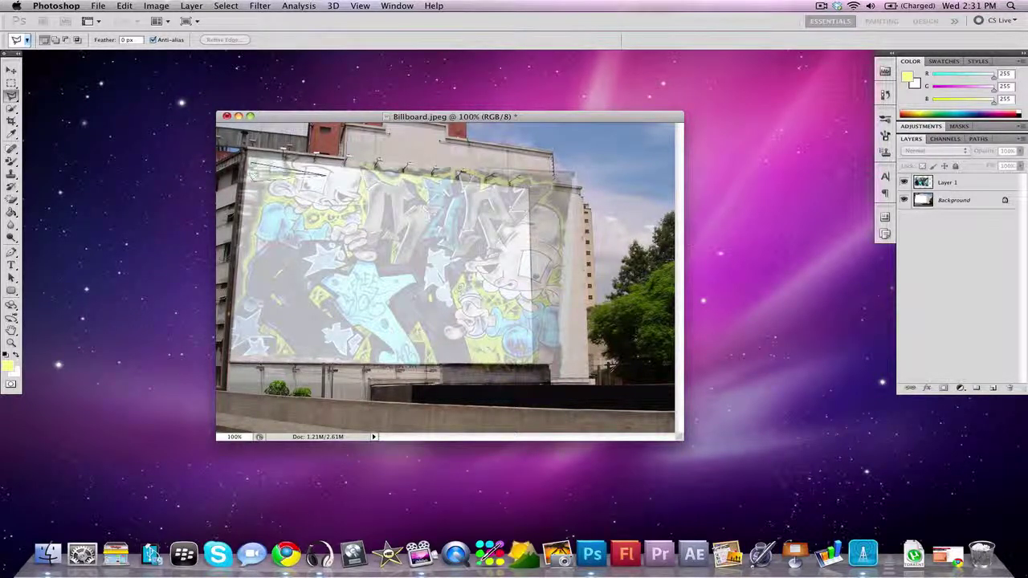
left_click(253, 162)
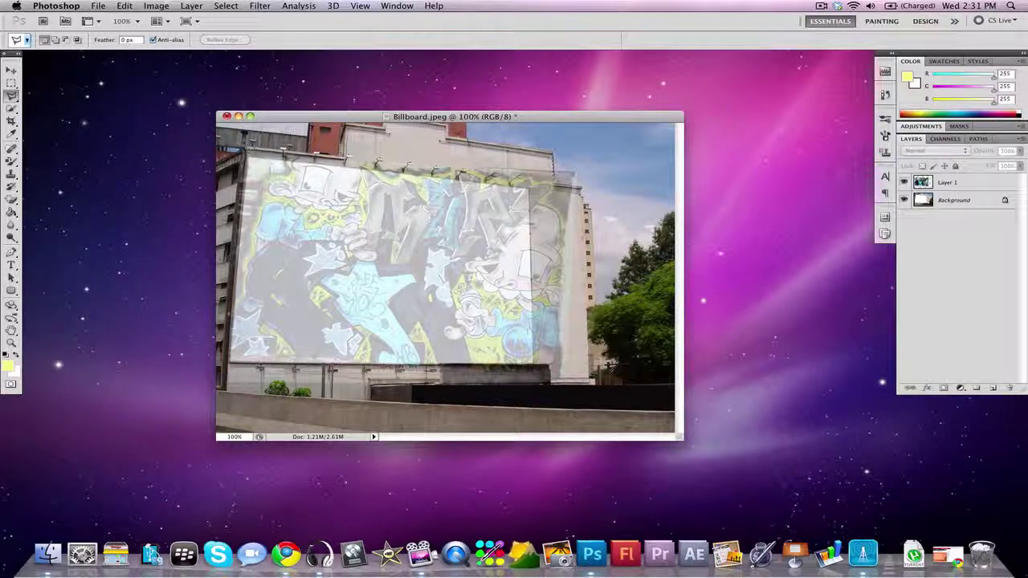
Outline the white billboard corner by corner with a closed polygonal selection.
left_click(250, 157)
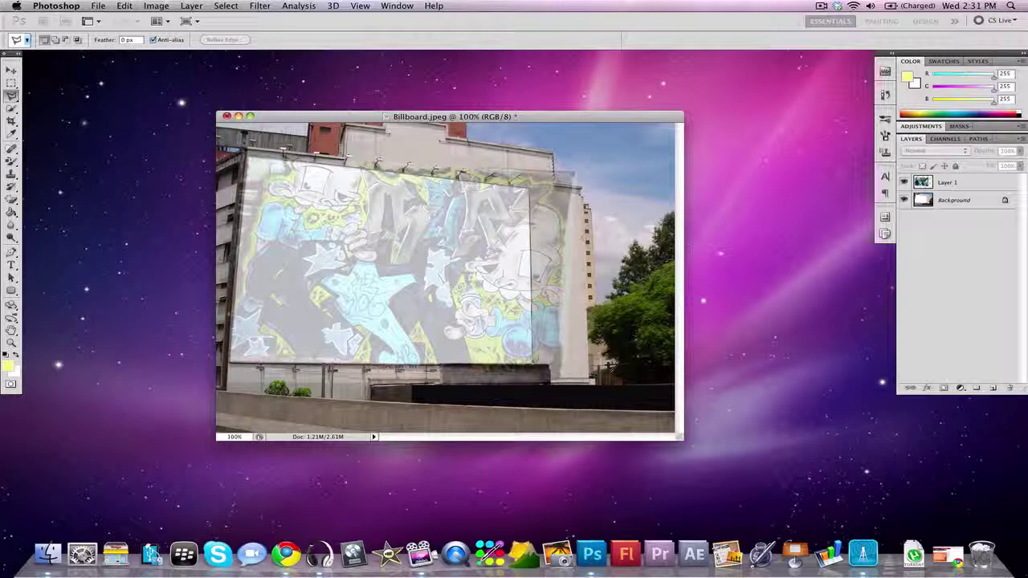
left_click(533, 362)
left_click(232, 361)
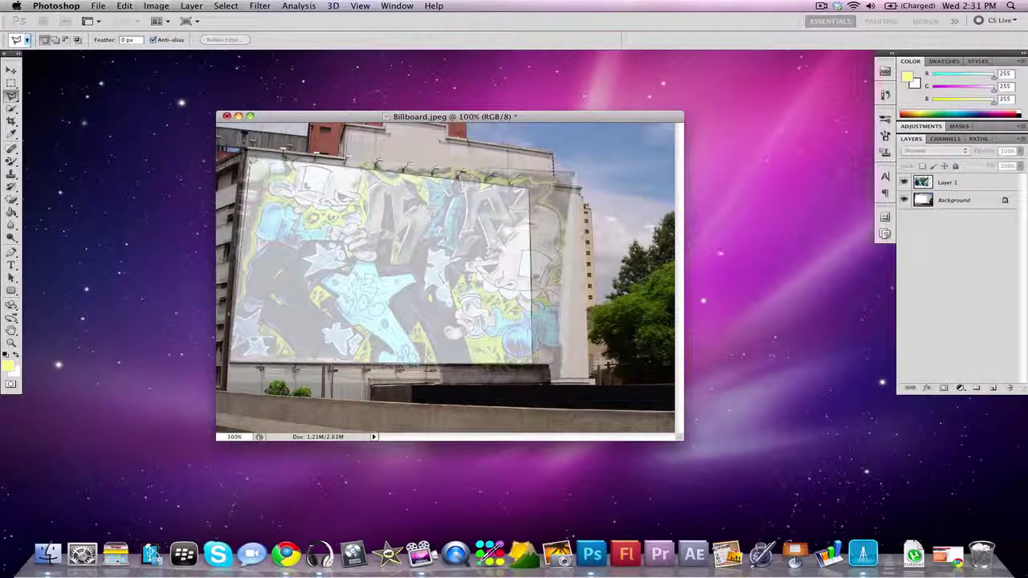
left_click(251, 160)
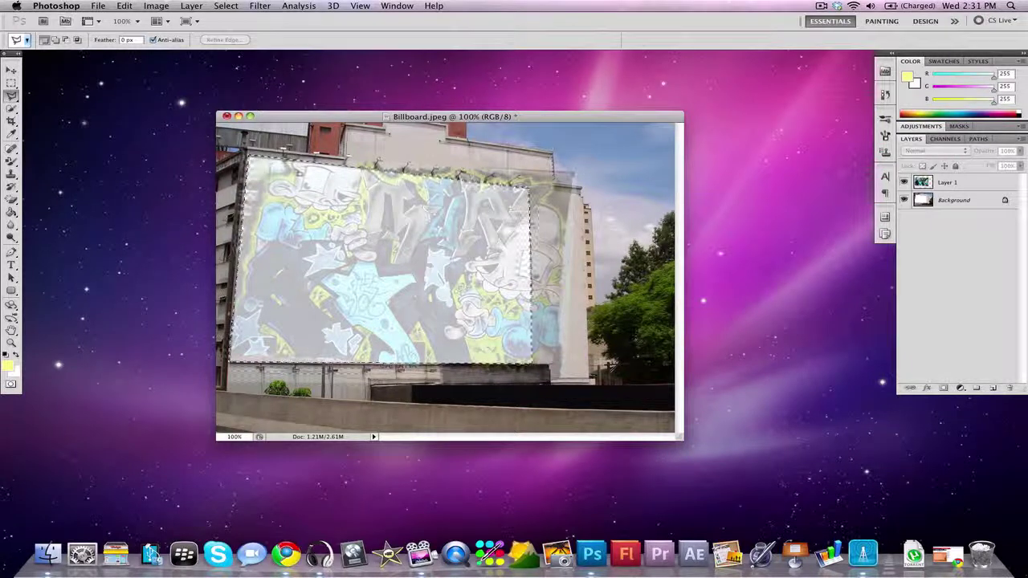
Invert the selection and delete the parts of Layer 1's graffiti lying outside the billboard.
left_click(155, 4)
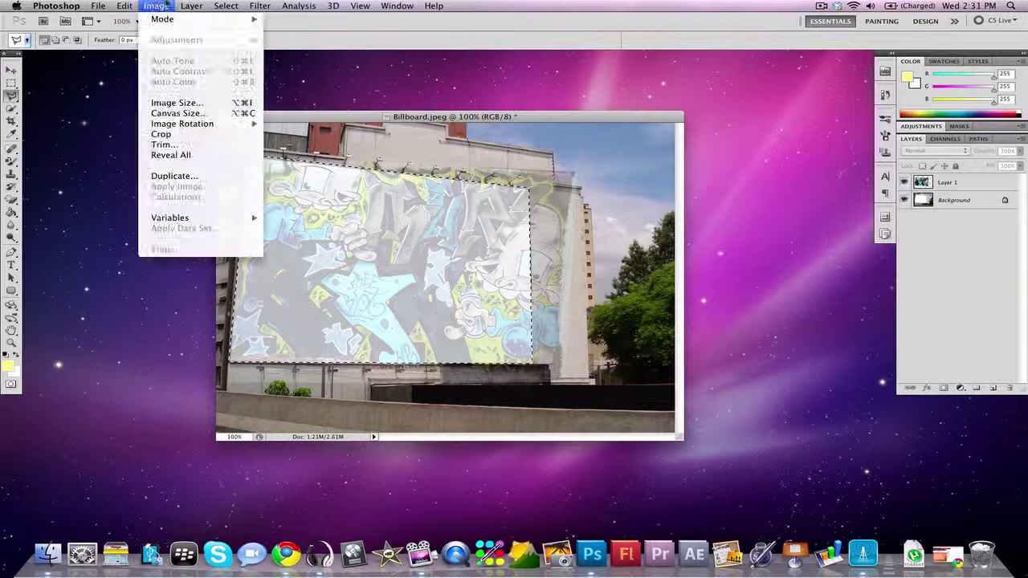
mouse_move(225, 7)
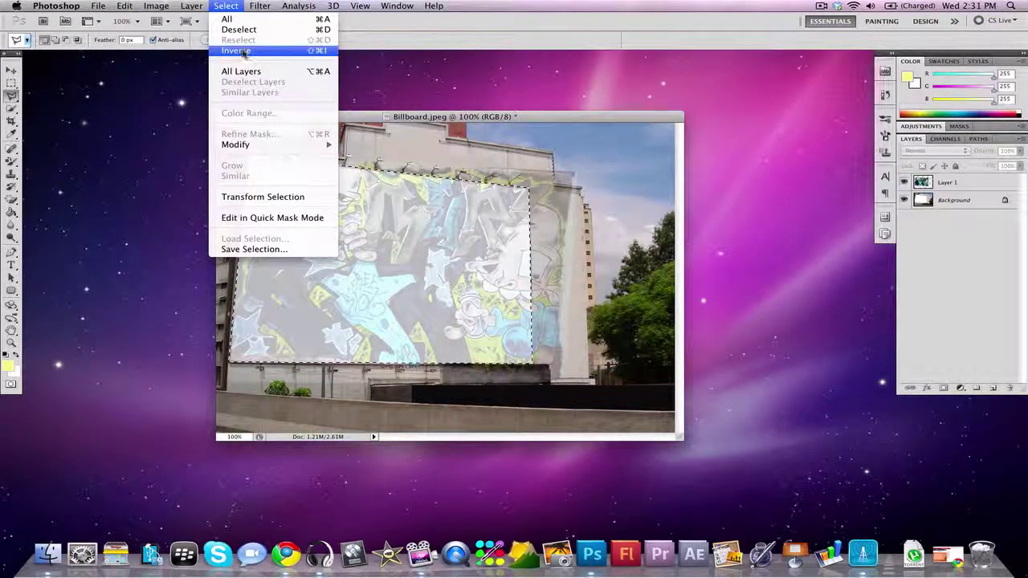
left_click(235, 51)
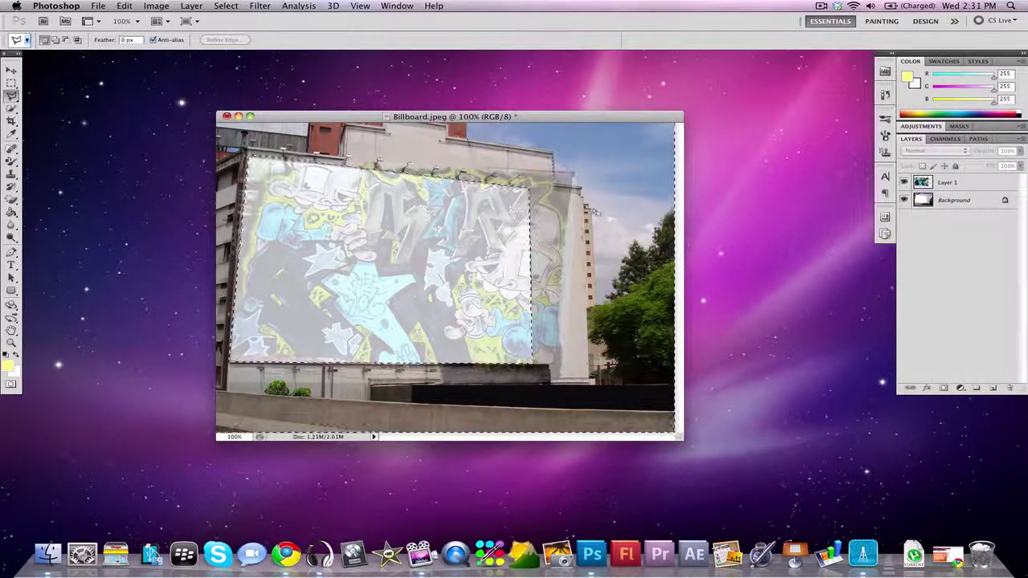
key("super+d")
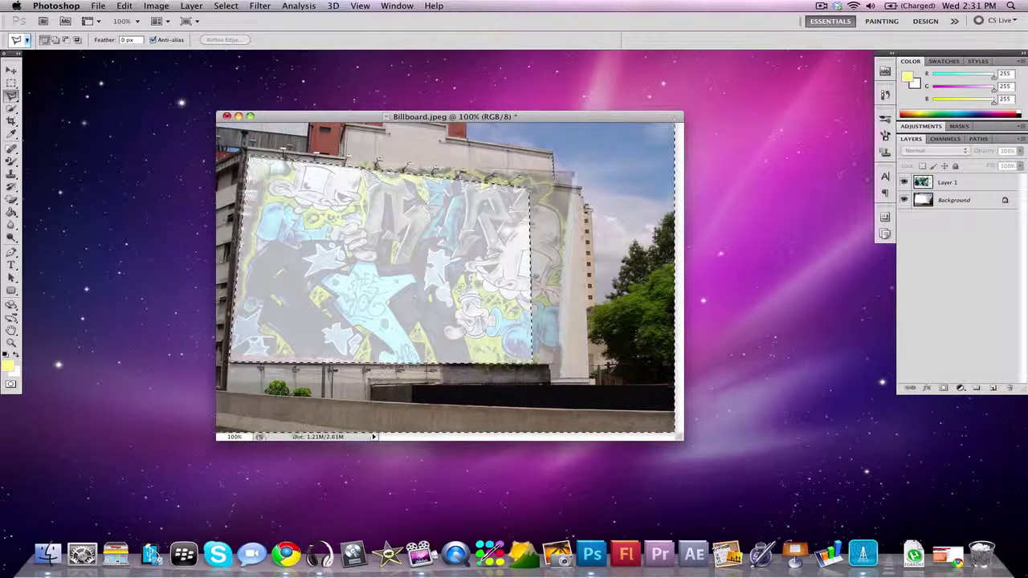
left_click(939, 183)
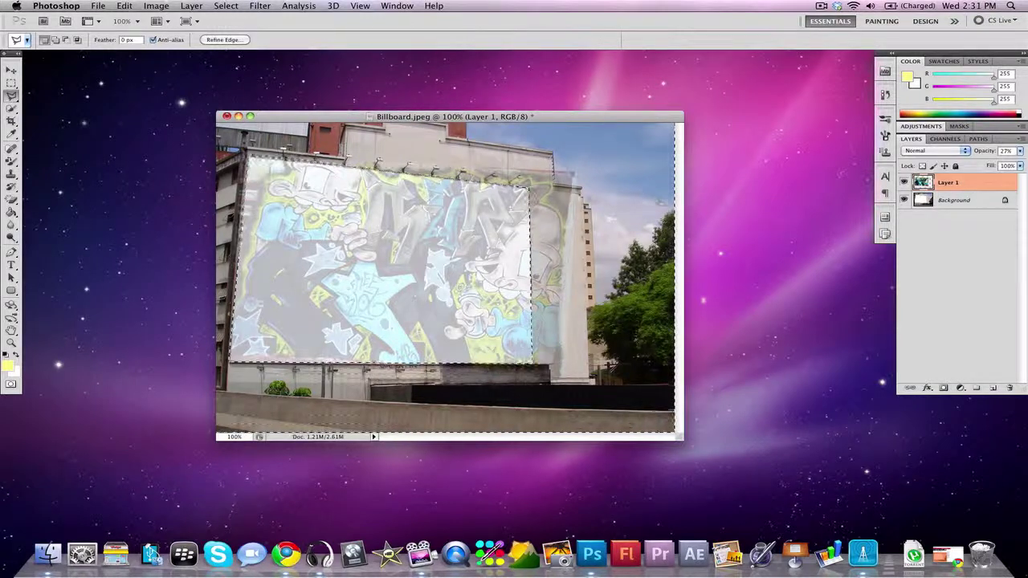
key("Delete")
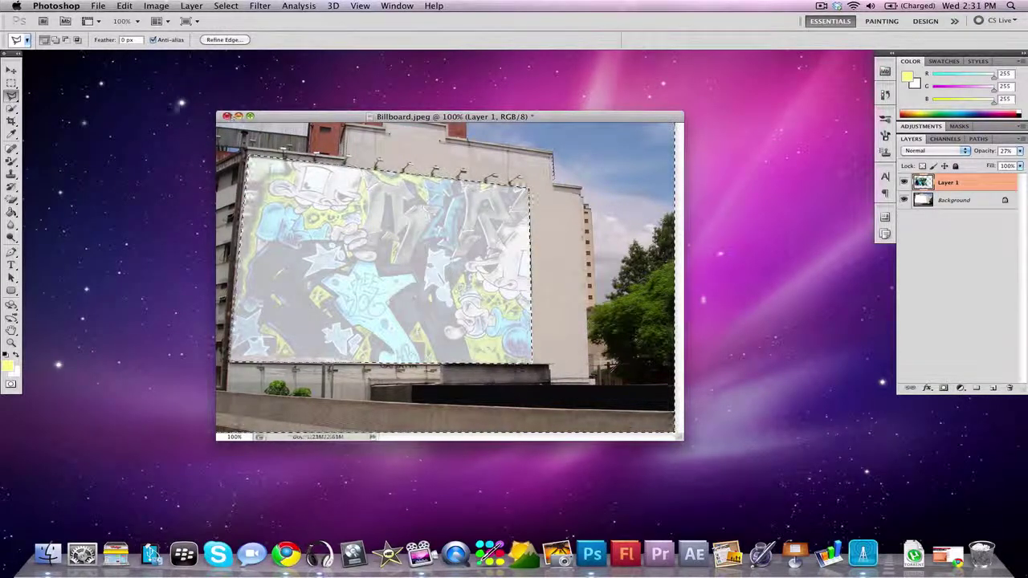
Switch to the Quick Selection tool, clear the remaining selection and nudge the Billboard.jpeg window slightly.
left_click(13, 109)
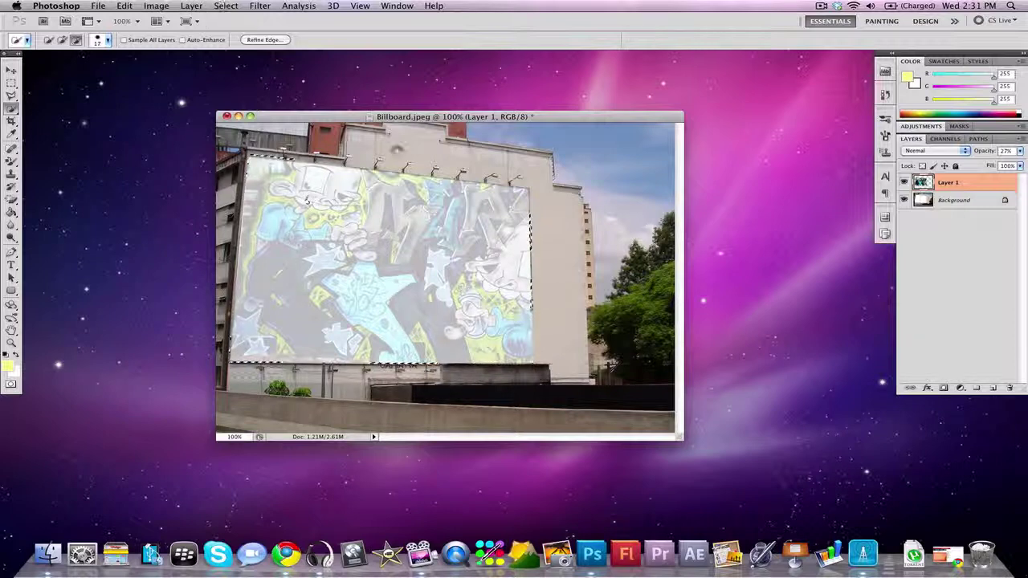
left_click(226, 6)
left_click(226, 6)
left_click(225, 6)
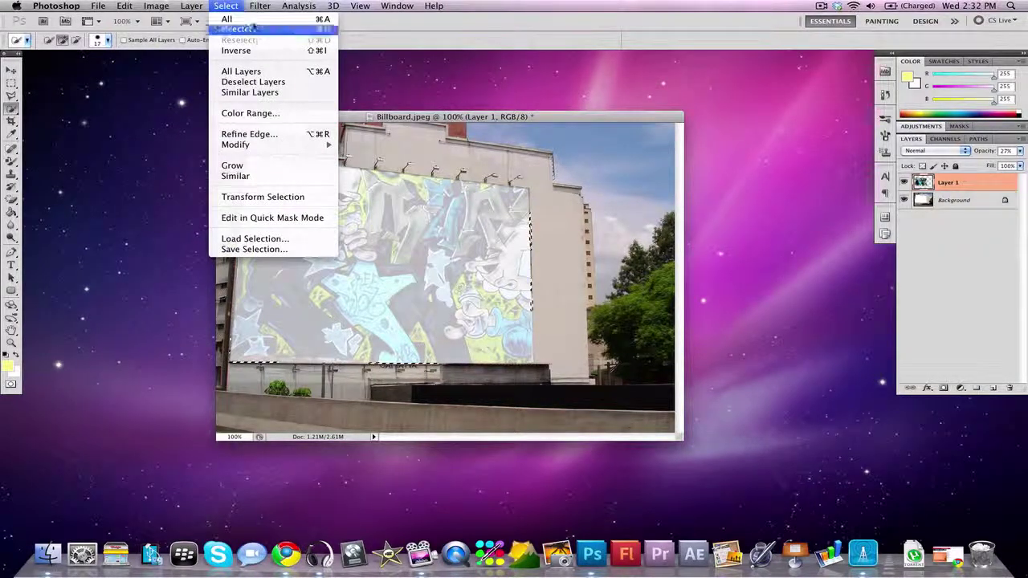
left_click(243, 29)
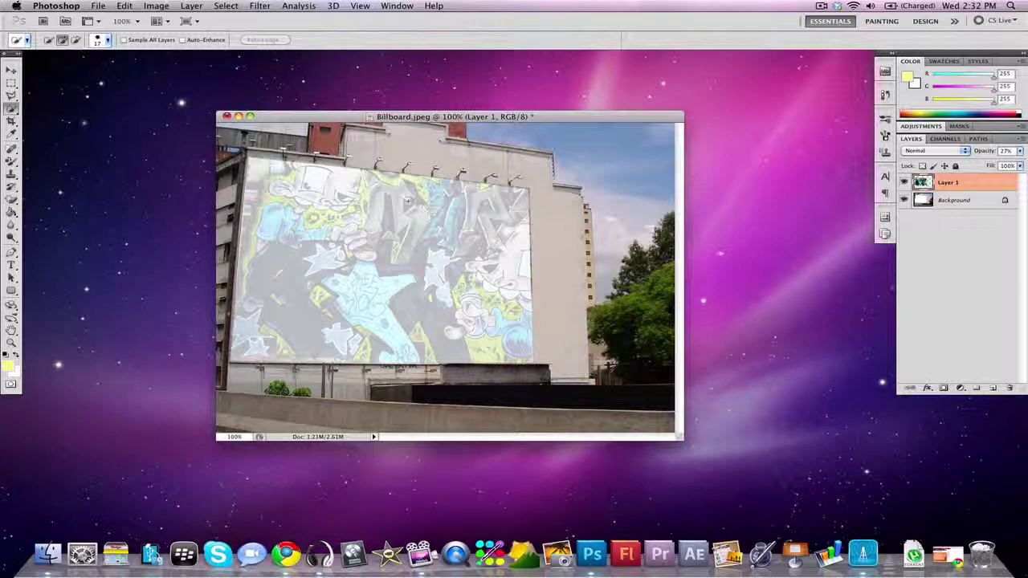
left_click_drag(439, 117, 442, 117)
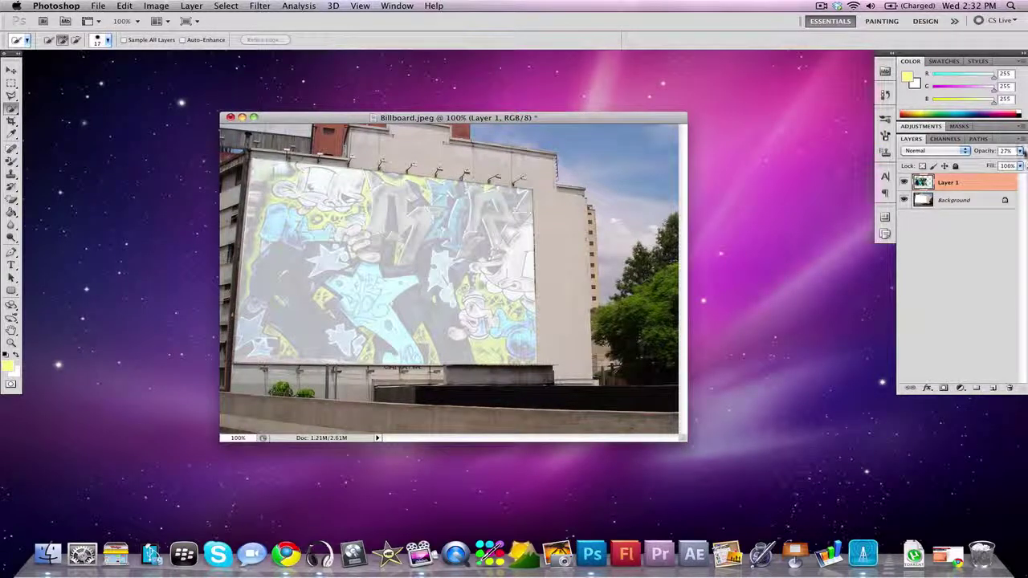
Raise Layer 1's opacity to 100% and leave no layer active.
left_click(1020, 151)
left_click_drag(970, 166, 1017, 168)
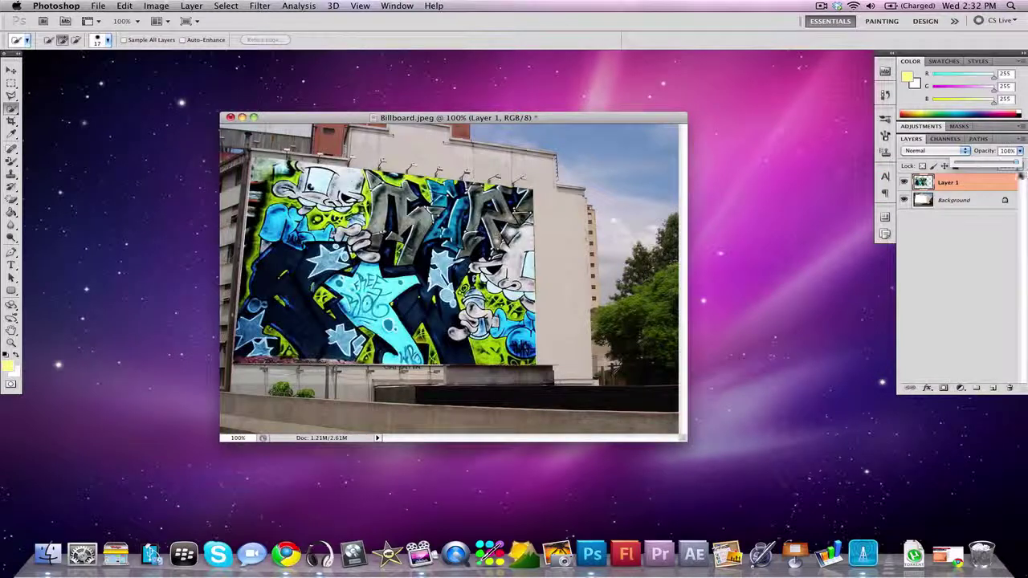
left_click(959, 262)
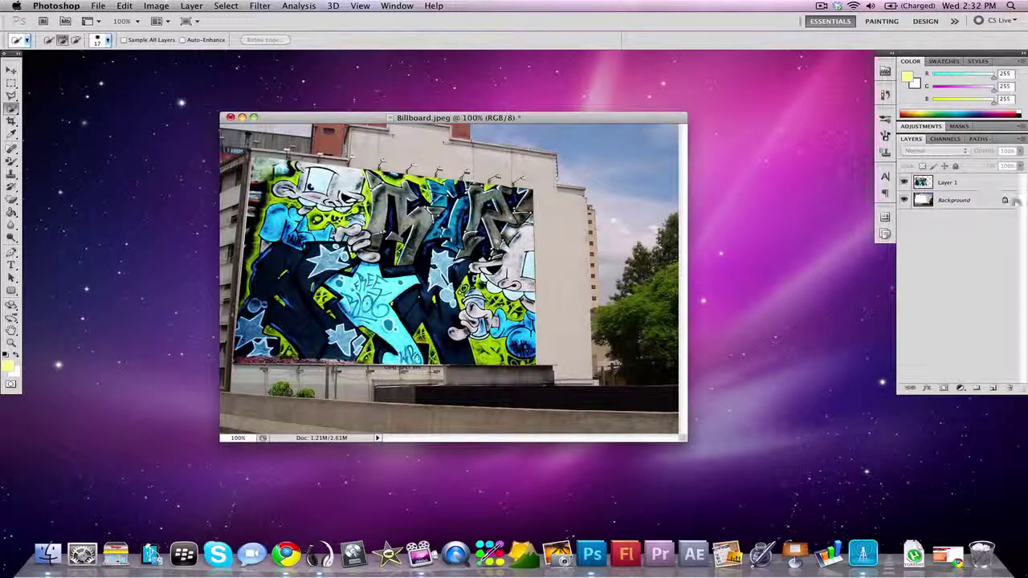
Convert the locked Background into a regular layer named Layer 0, with Normal mode and 100% opacity.
left_click(1006, 202)
double_click(1007, 201)
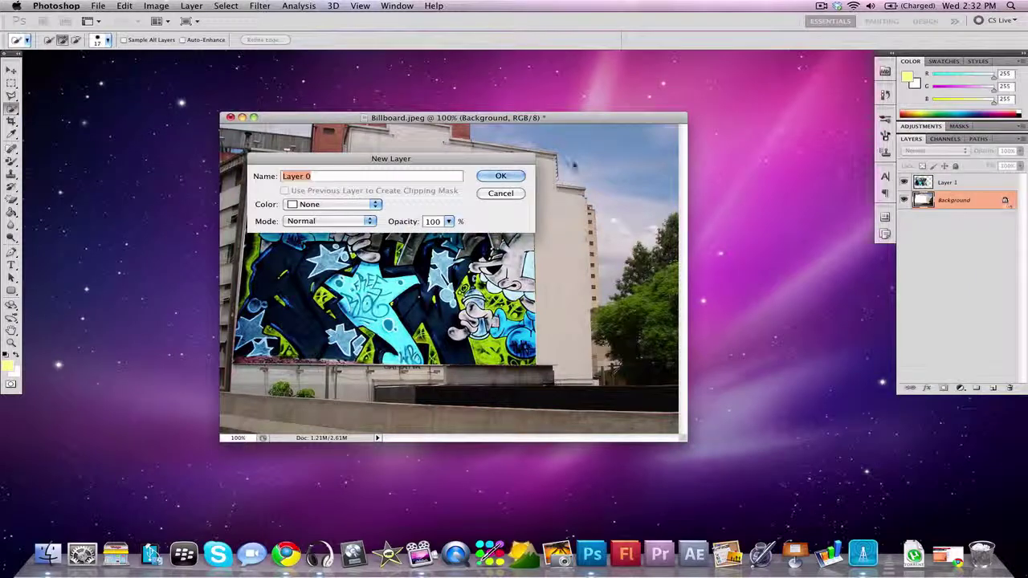
left_click(499, 175)
Apply a Brightness/Contrast adjustment to Layer 0 with brightness -25 and contrast 38.
left_click(271, 6)
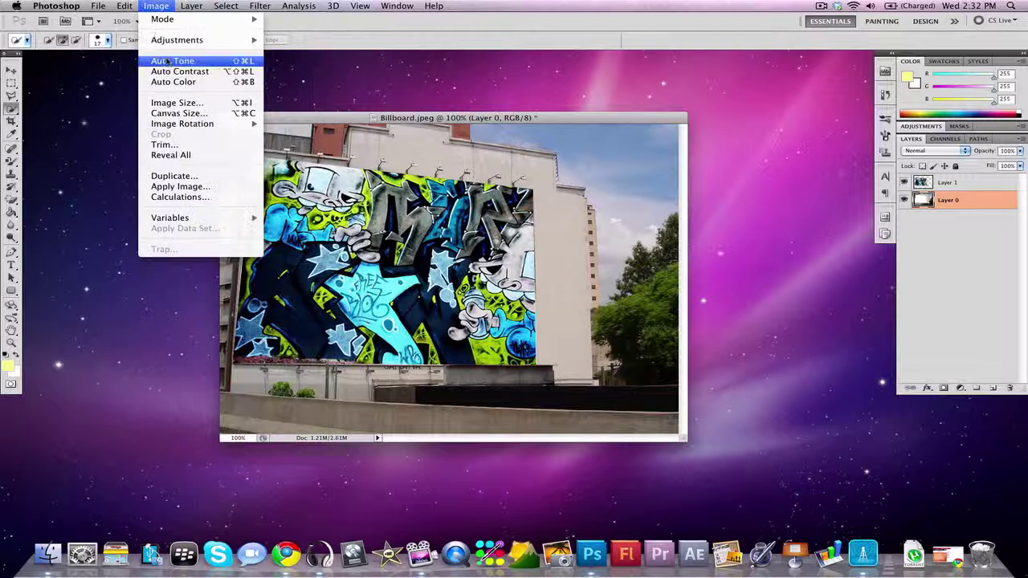
mouse_move(193, 40)
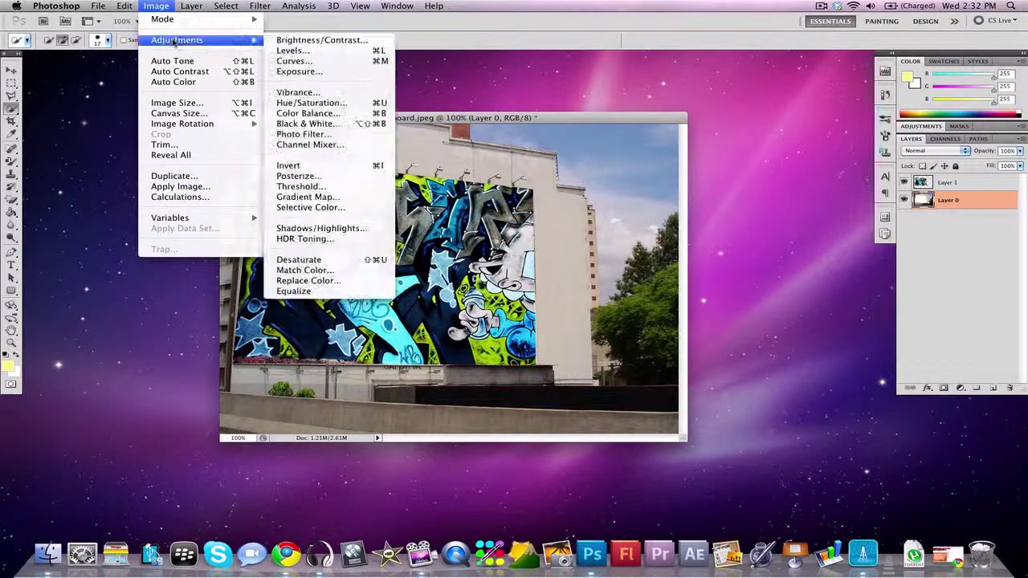
left_click(370, 40)
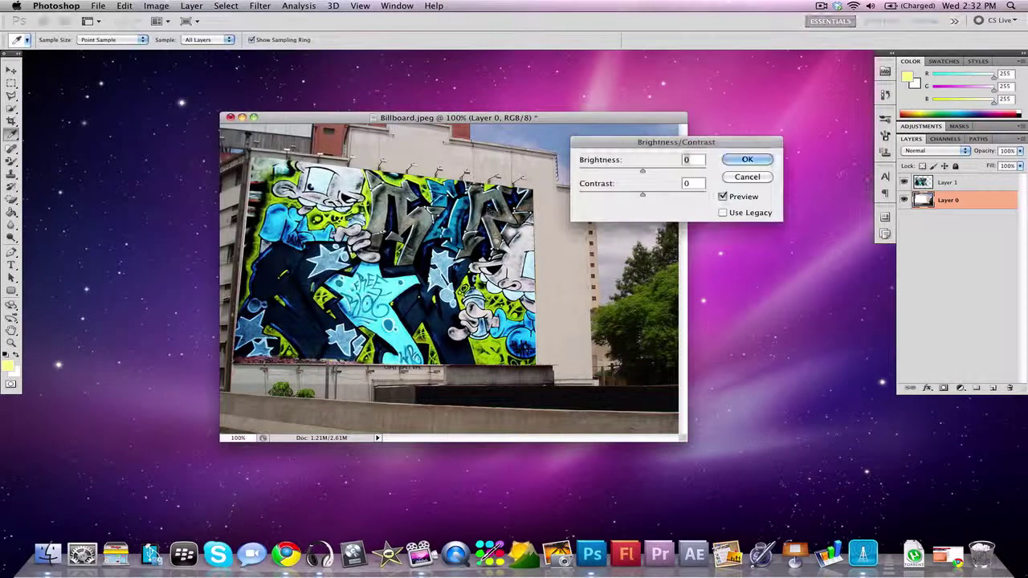
left_click_drag(642, 171, 632, 173)
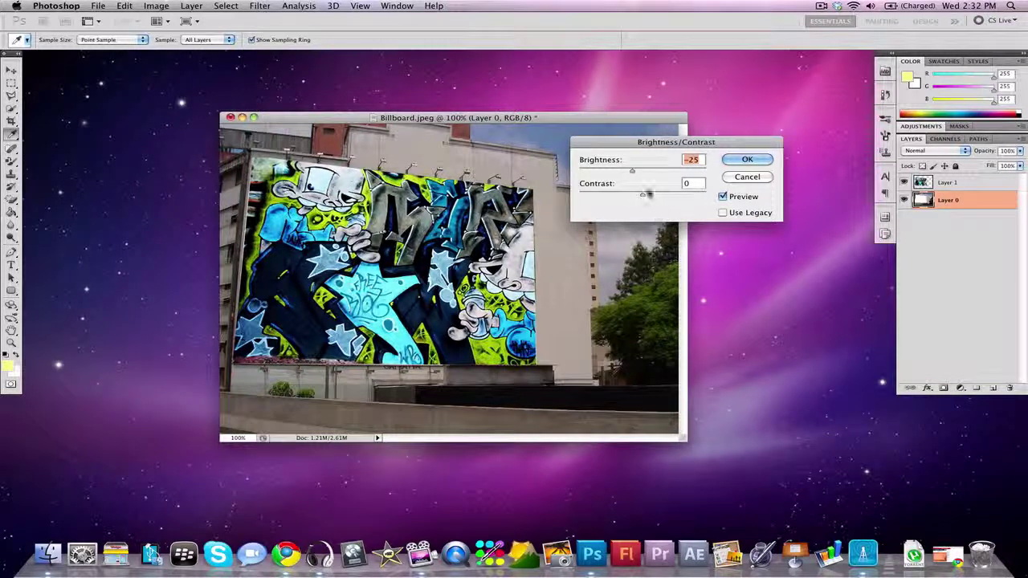
left_click_drag(643, 195, 667, 196)
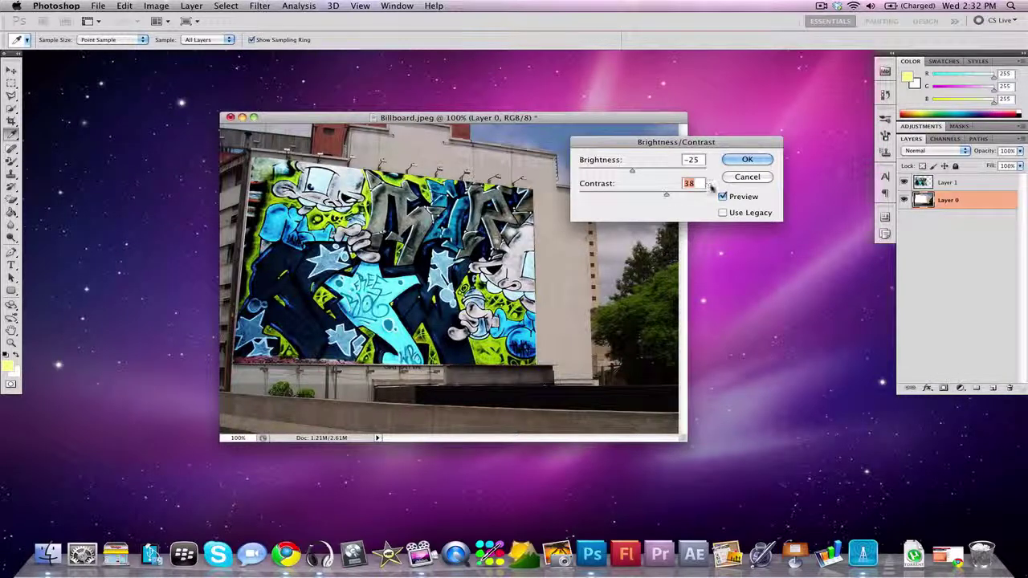
left_click(737, 159)
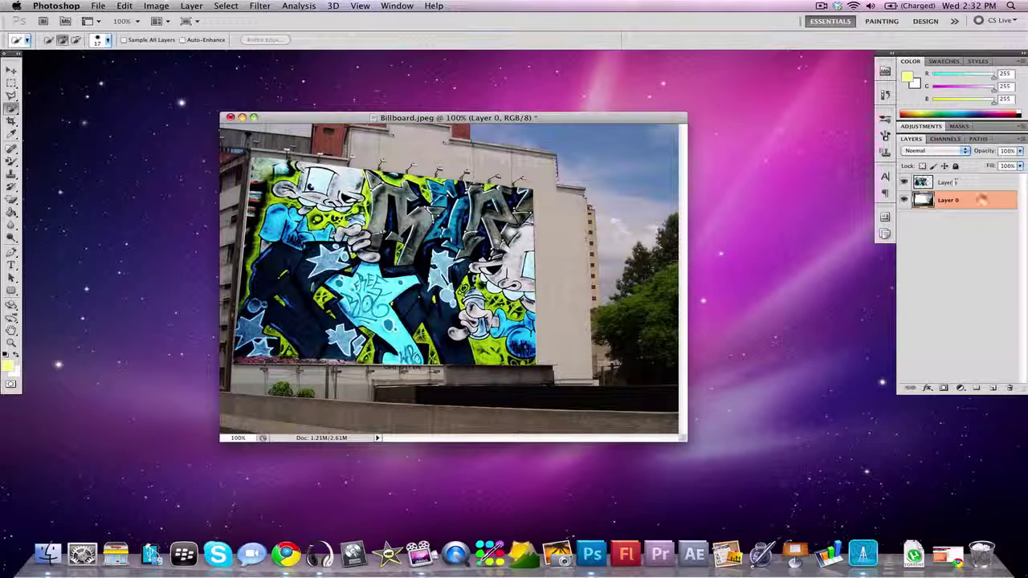
Open the Layer Style settings for Layer 1 and arrange them beside the Billboard.jpeg window.
double_click(982, 200)
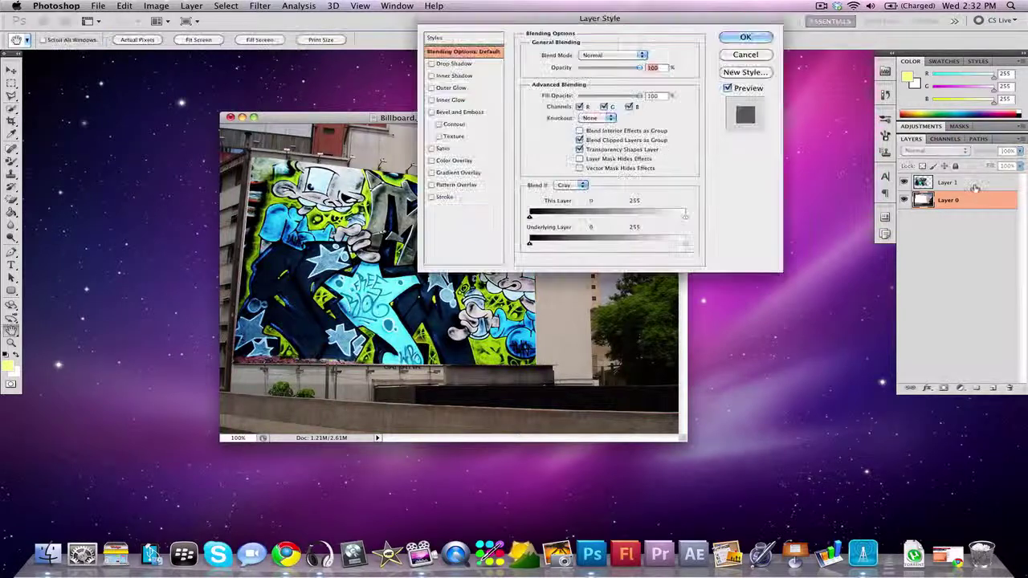
left_click(745, 37)
double_click(981, 182)
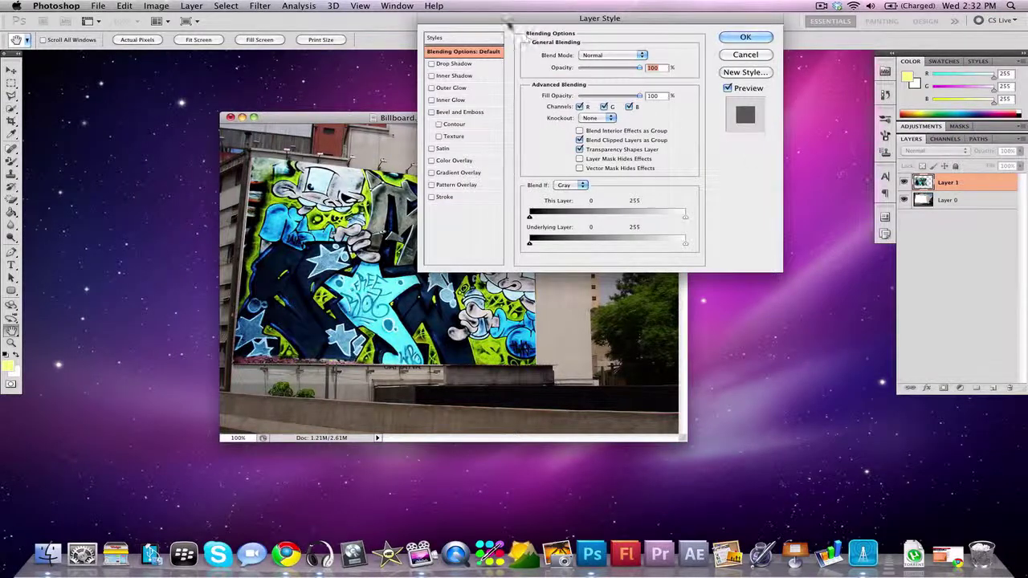
left_click_drag(508, 22, 606, 79)
left_click_drag(430, 119, 297, 99)
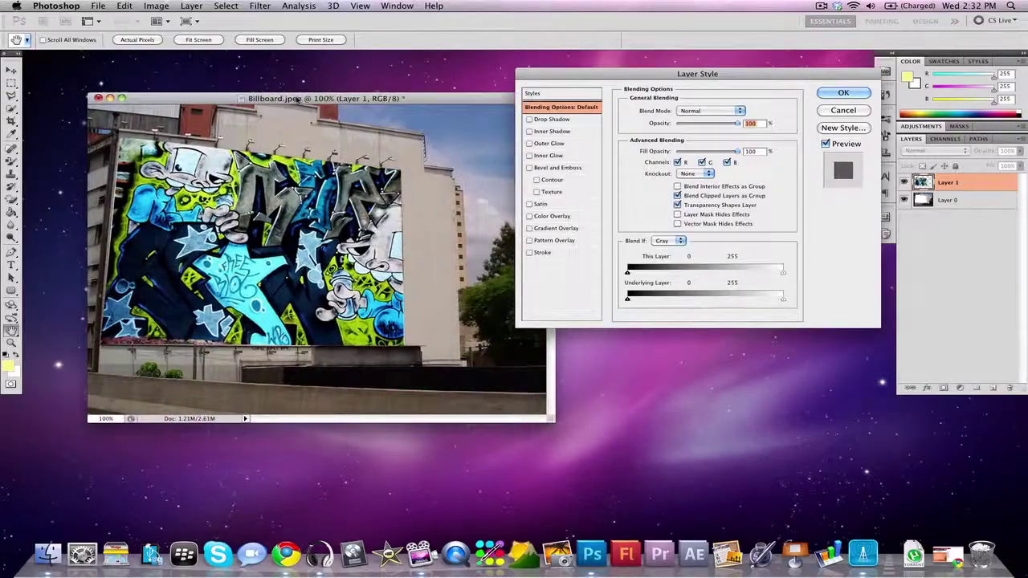
key("F9")
key("F9")
left_click_drag(260, 99, 208, 80)
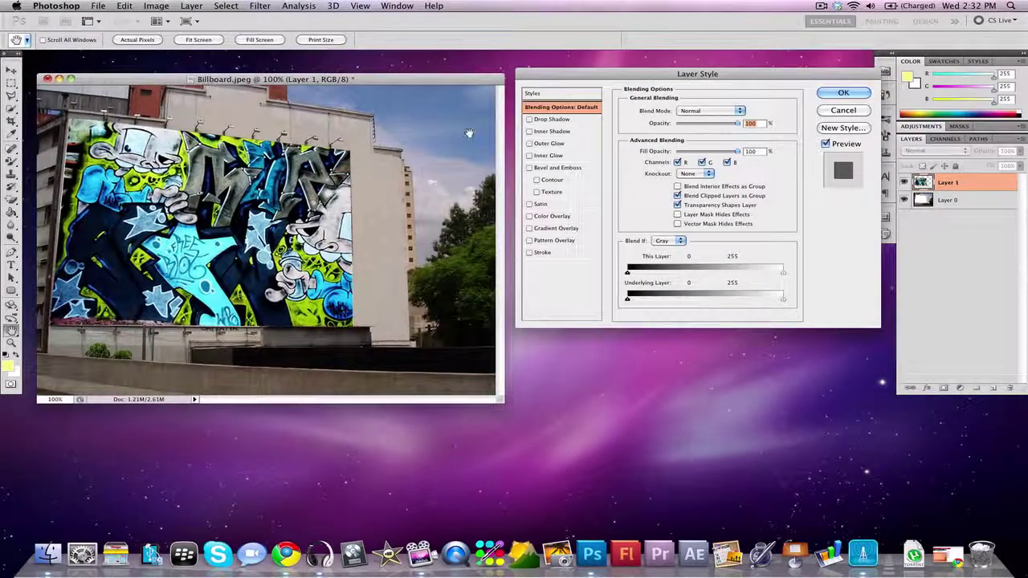
Add a Drop Shadow with its default settings to Layer 1's graffiti, toggling the effect to compare.
left_click(543, 121)
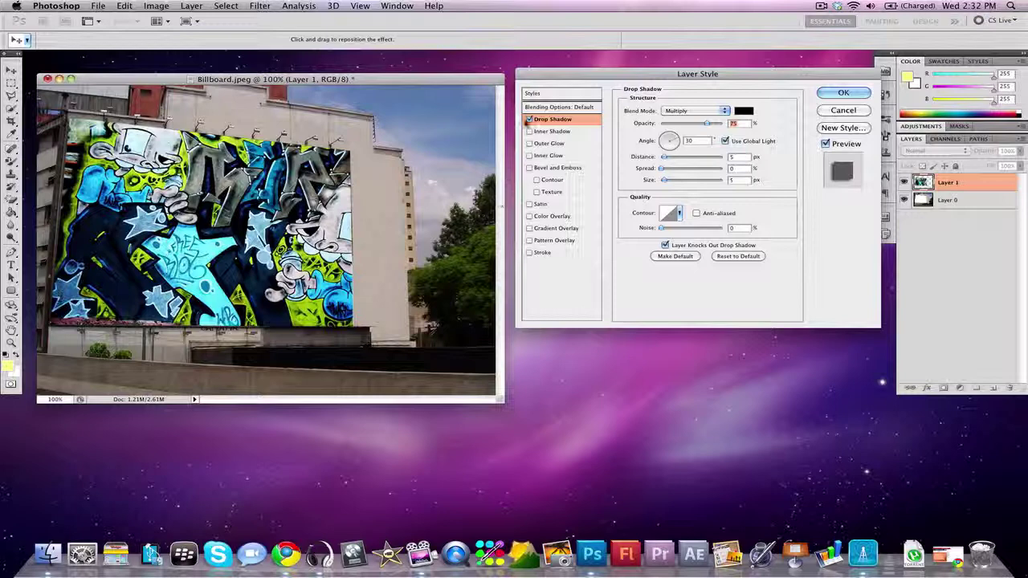
left_click(529, 119)
left_click(528, 119)
left_click(528, 119)
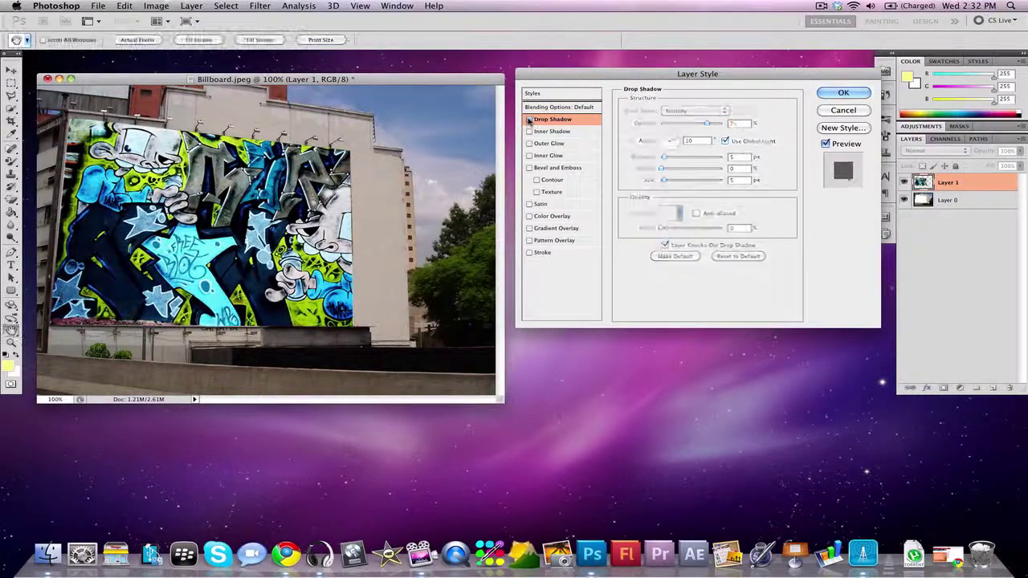
left_click(528, 118)
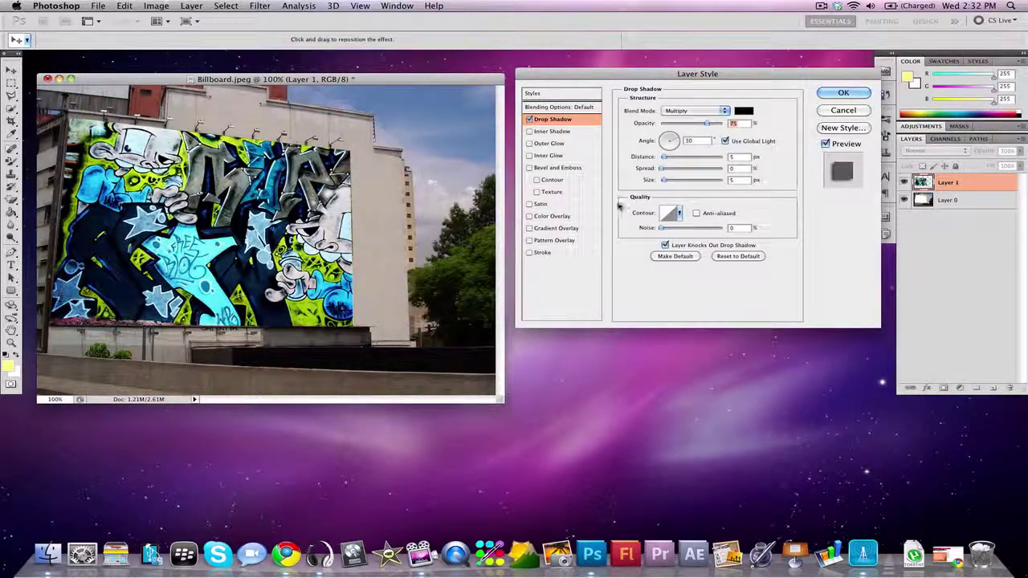
Add an Inner Shadow to Layer 1's graffiti and set its shadow color to dark grey 1c1b1b.
left_click(562, 131)
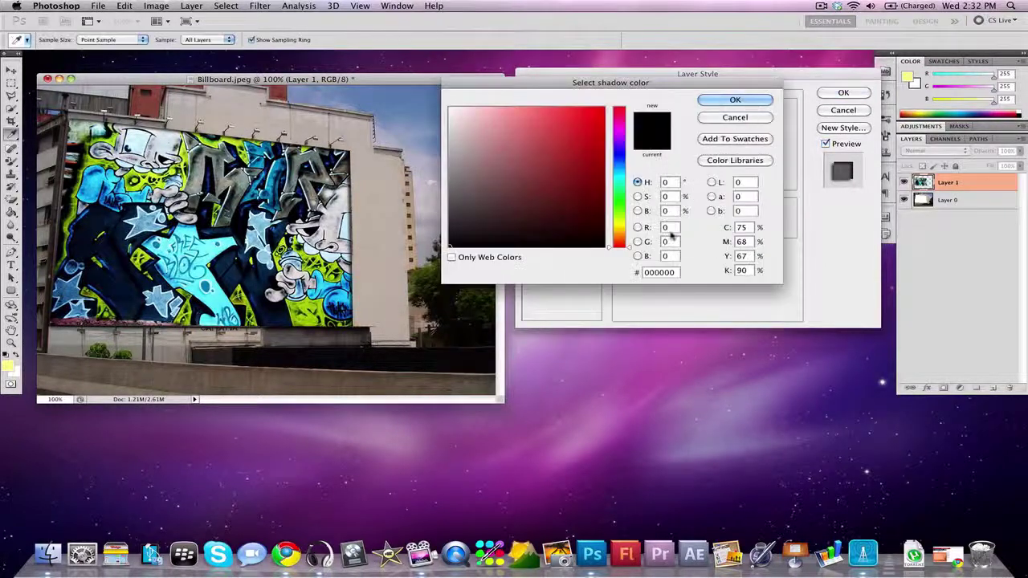
left_click(740, 101)
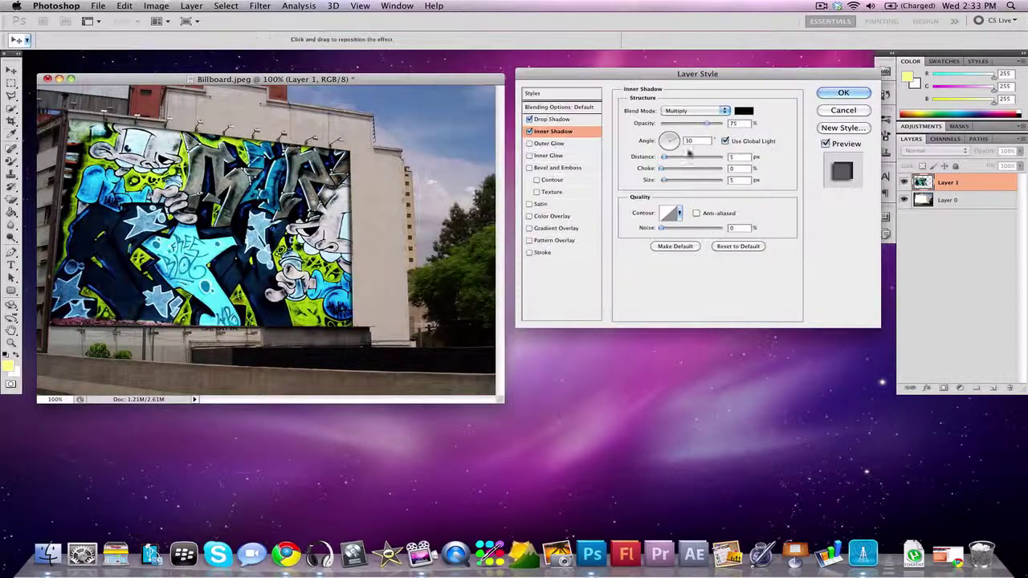
left_click(743, 112)
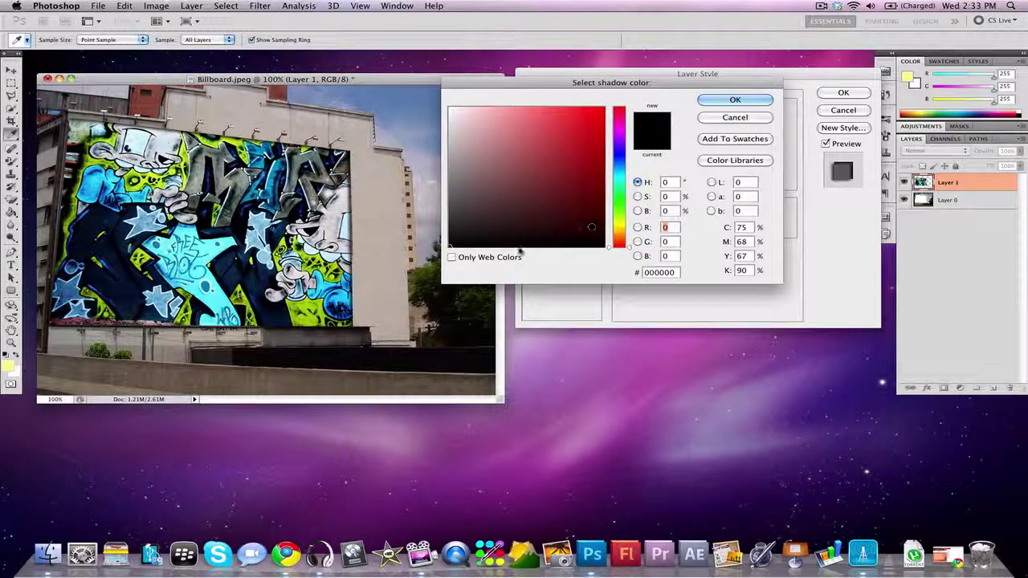
mouse_move(458, 238)
left_mouse_down()
mouse_move(455, 223)
mouse_move(455, 232)
left_mouse_up()
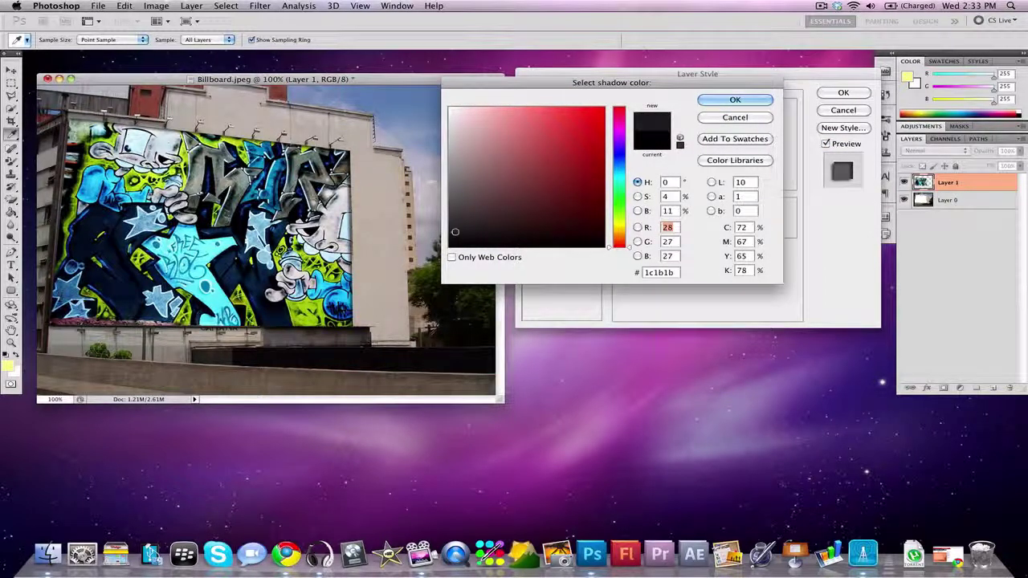
left_click(736, 99)
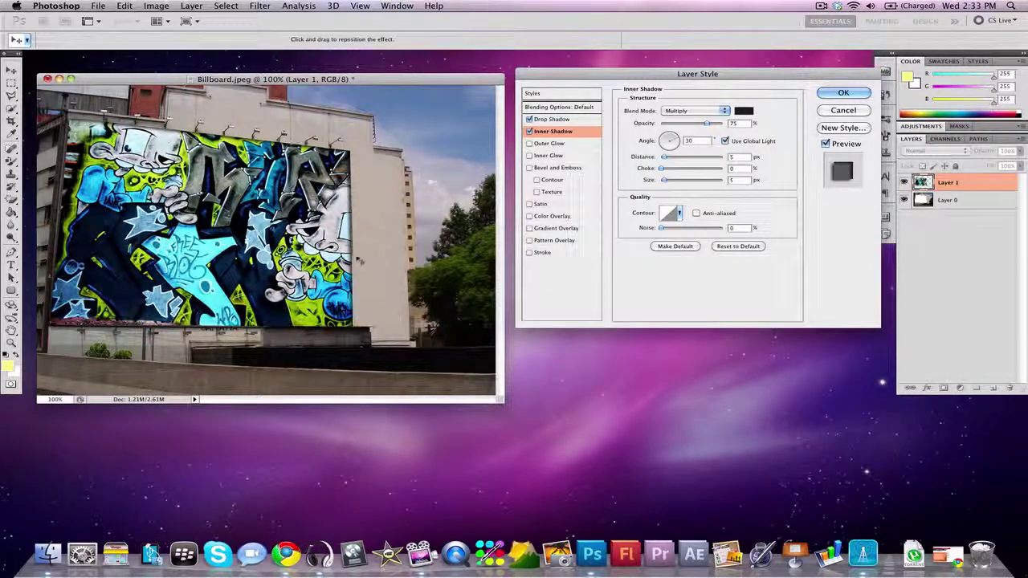
Try an Outer Glow on Layer 1's graffiti using a customized Black, White gradient with extra color and opacity stops.
left_click(537, 144)
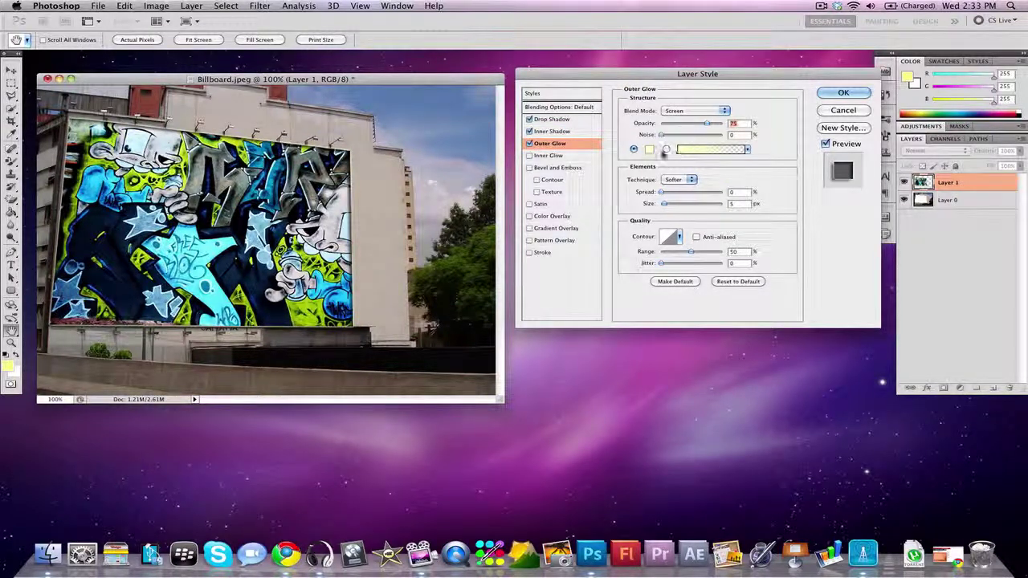
left_click(687, 150)
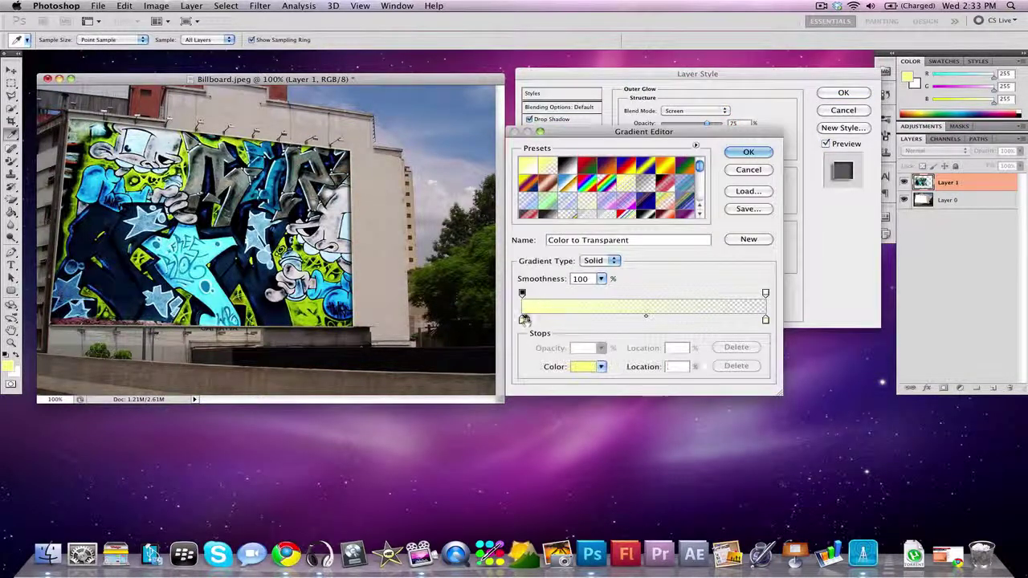
left_click_drag(524, 319, 534, 320)
left_click(566, 165)
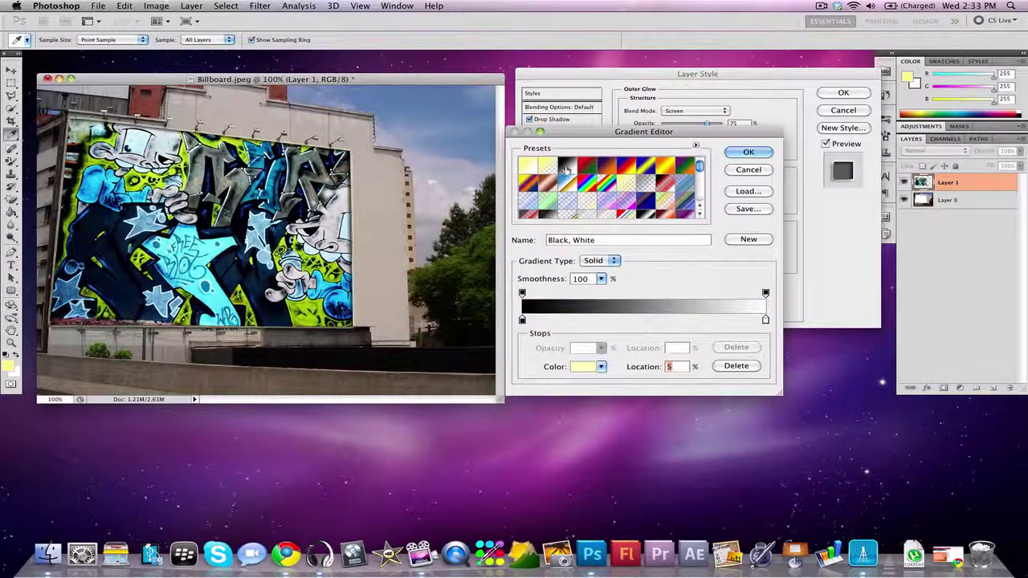
left_click(621, 320)
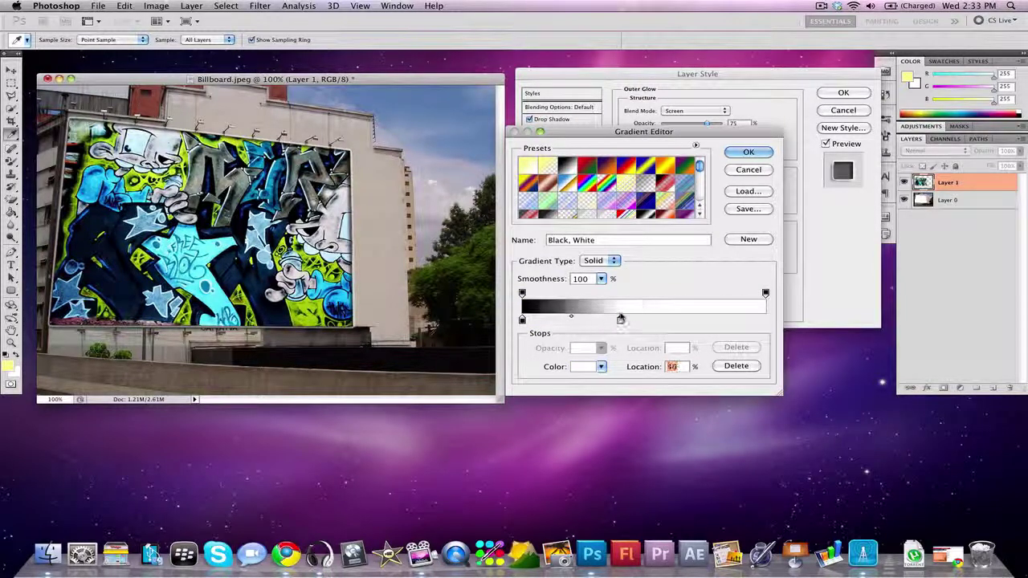
left_click_drag(735, 320, 809, 323)
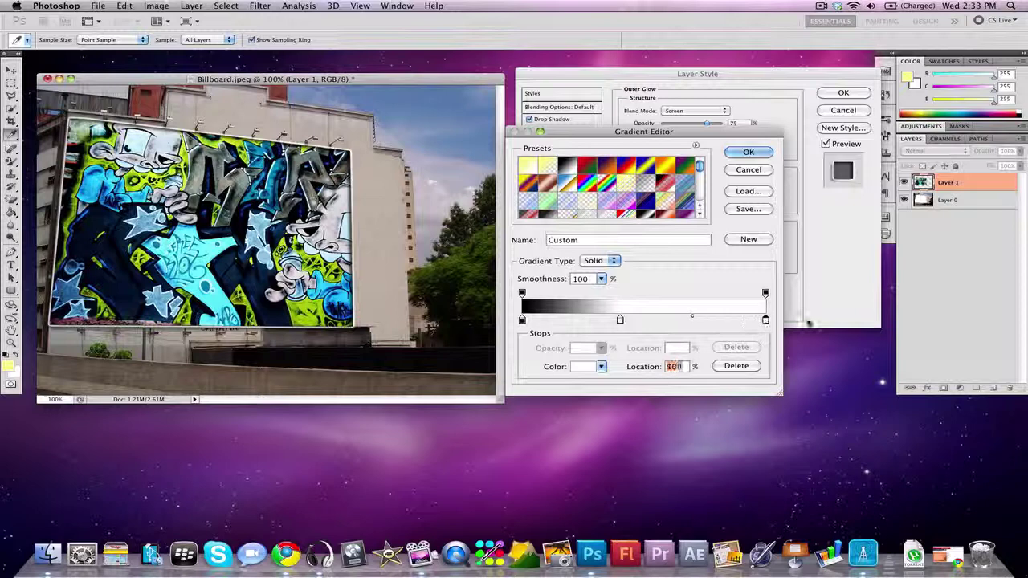
left_click_drag(620, 320, 688, 322)
left_click(531, 321)
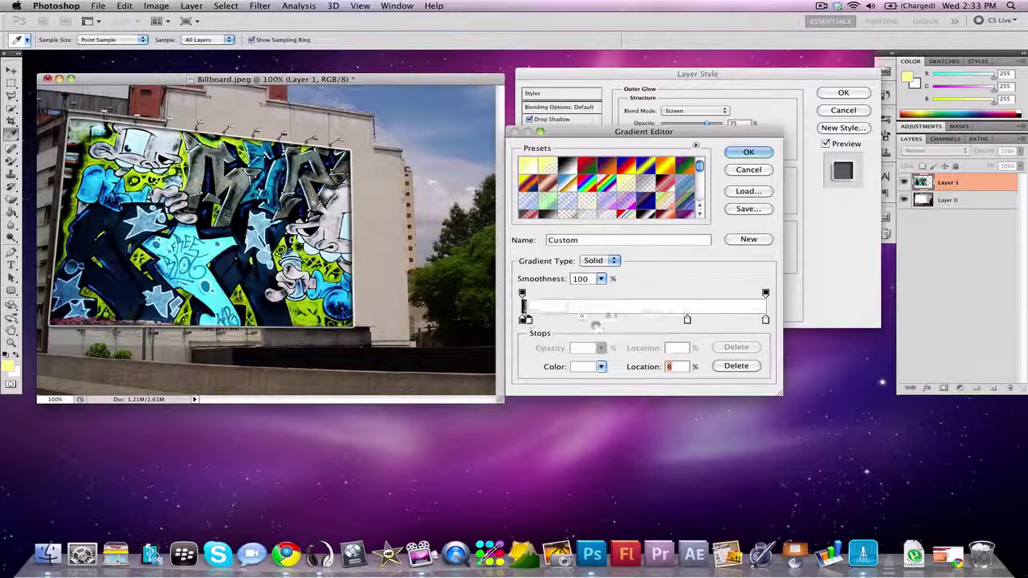
left_click_drag(596, 325, 641, 322)
left_click(622, 293)
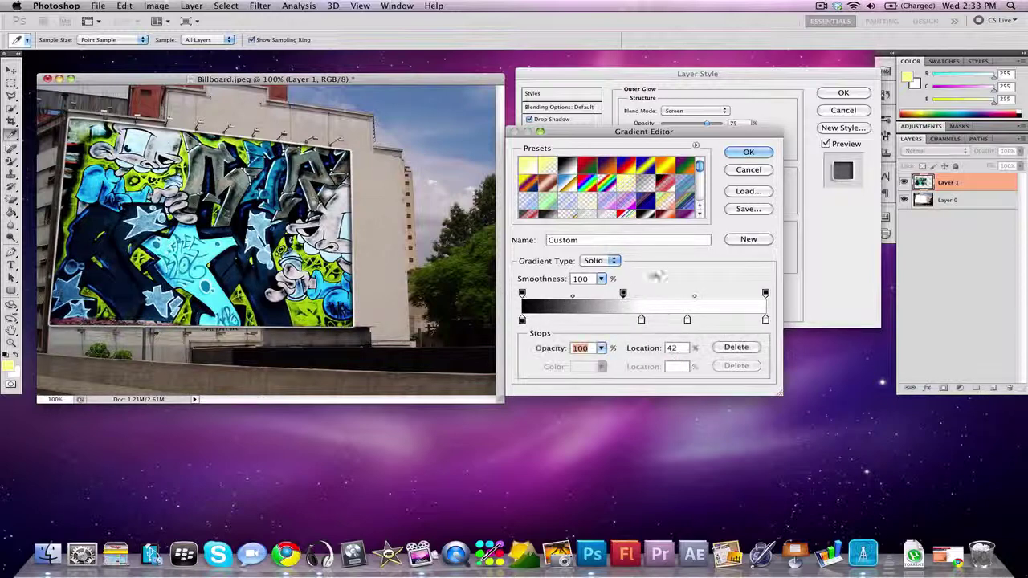
left_click(755, 153)
Turn off Outer Glow and Inner Glow, and apply Layer 1's style with only Drop Shadow and Inner Shadow.
left_click(554, 156)
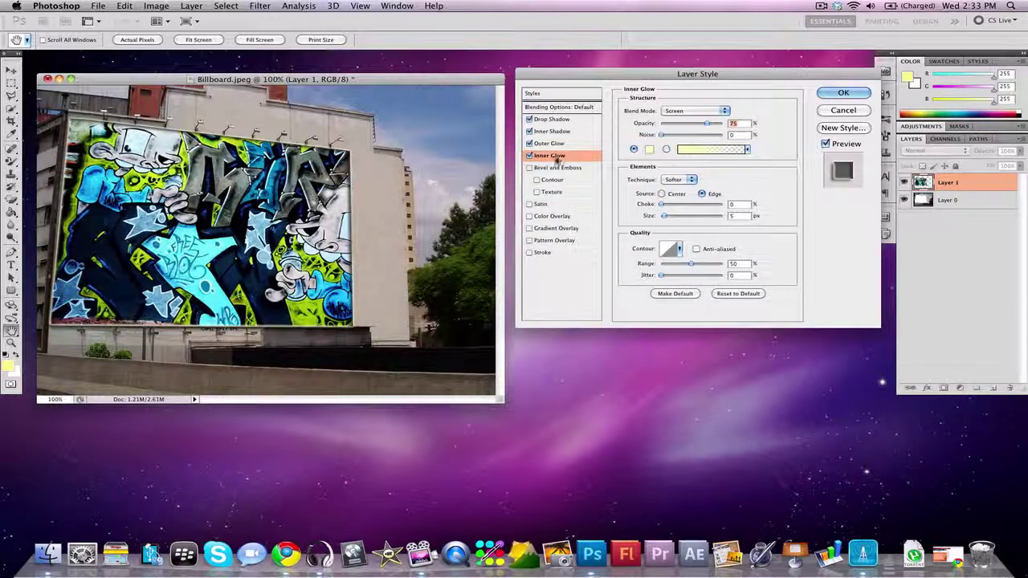
left_click(530, 143)
left_click(529, 155)
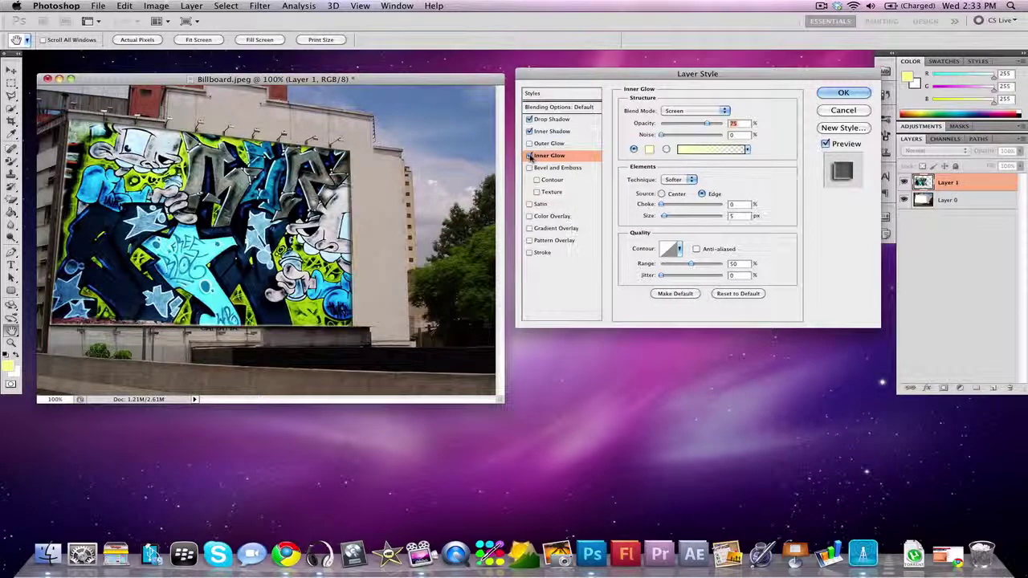
left_click(530, 158)
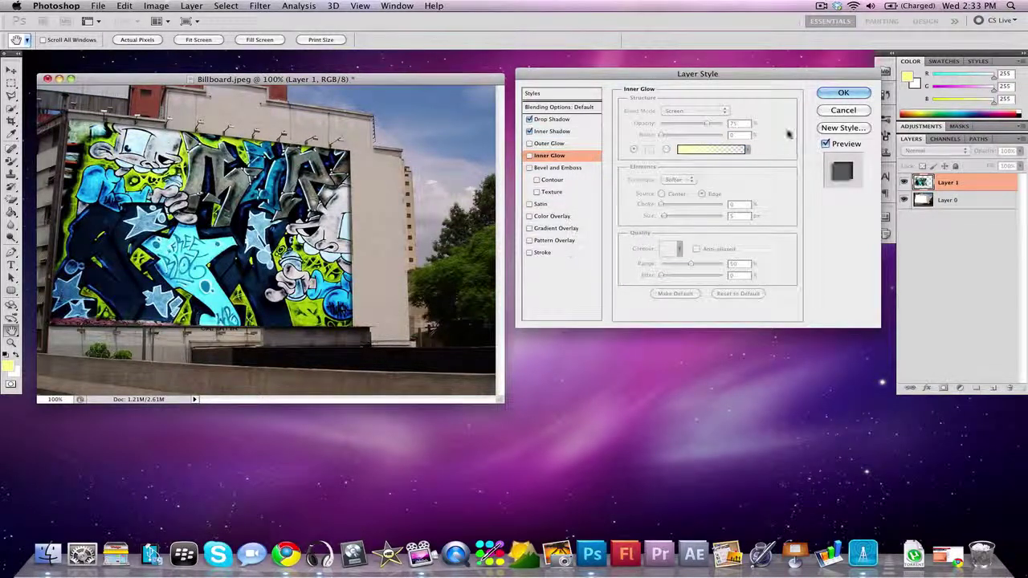
left_click(842, 92)
Examine the graffiti billboard and its shadow edges at 200% zoom, with and without the workspace panels.
key("Tab")
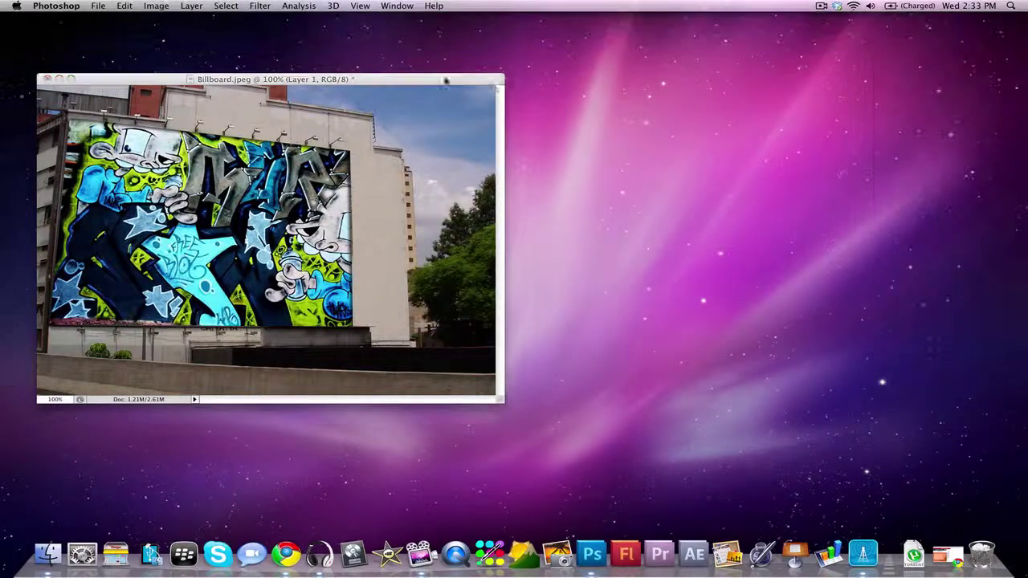
key("Tab")
left_click_drag(465, 83, 565, 99)
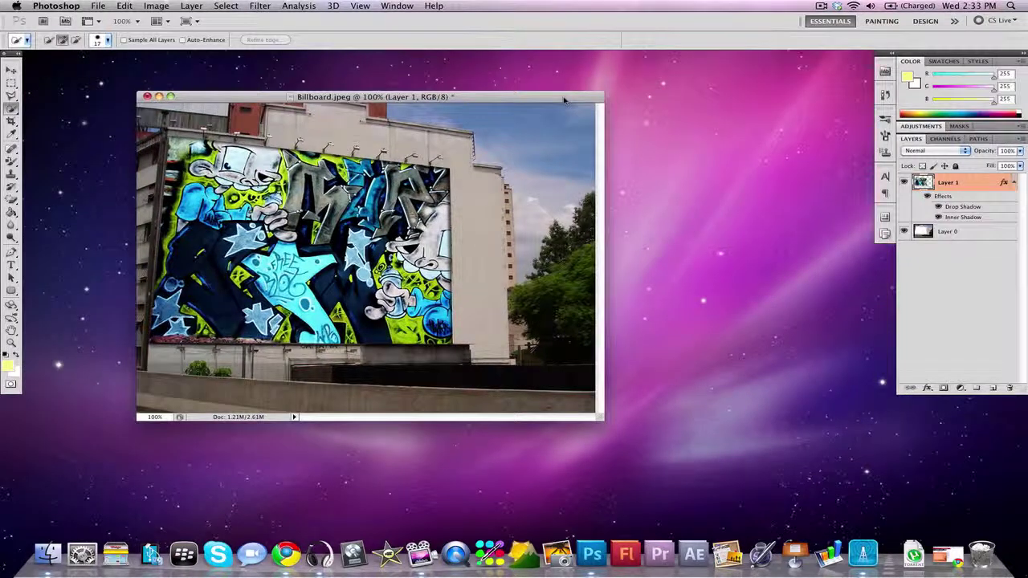
key("super+equal")
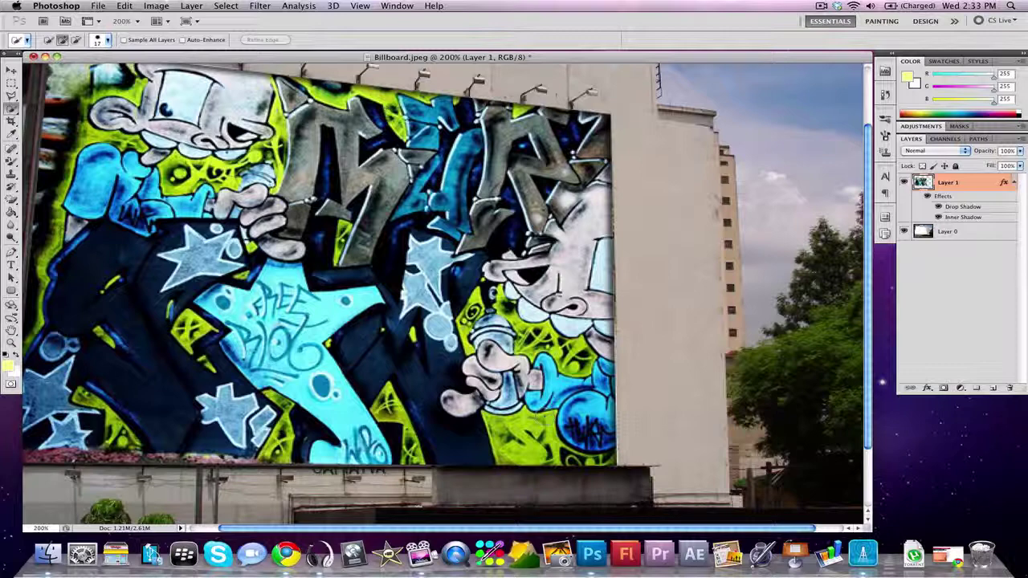
key("Tab")
key("Tab")
scroll(442, 297, "left", 3)
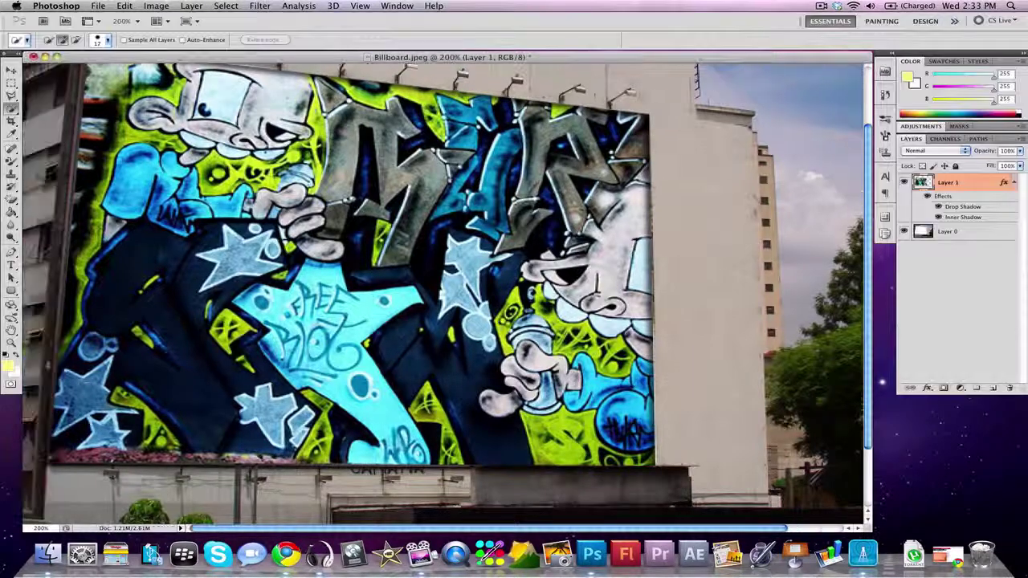
Activate the standard Eraser in Brush mode with its opacity set to 56% and flow to 1%.
left_click(12, 201)
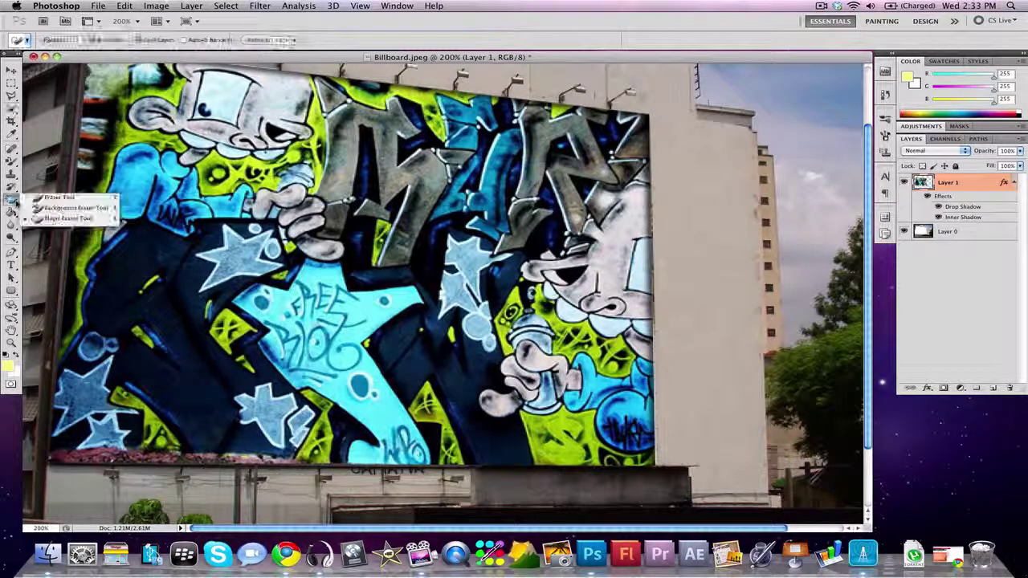
left_click(58, 197)
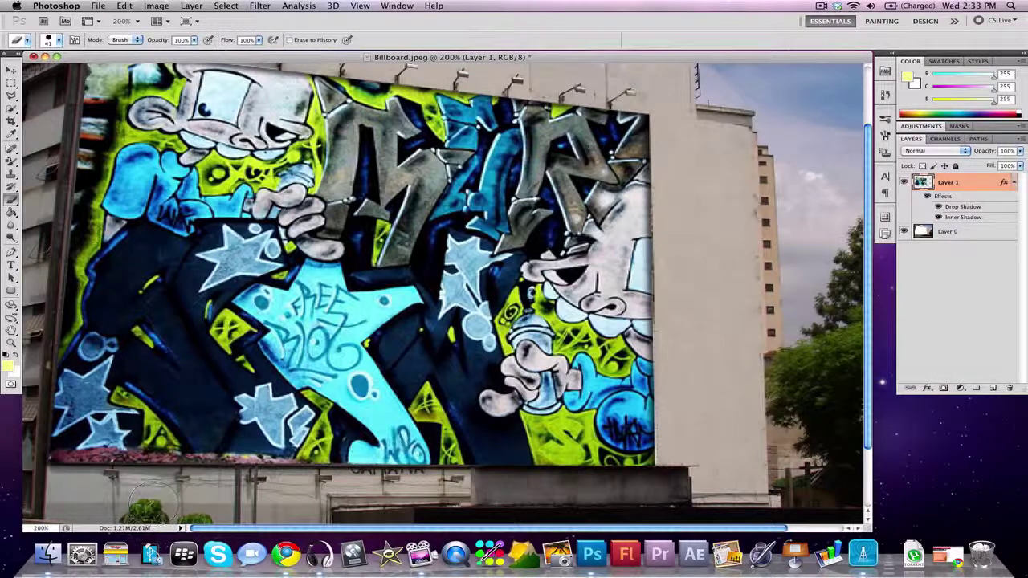
left_click(193, 41)
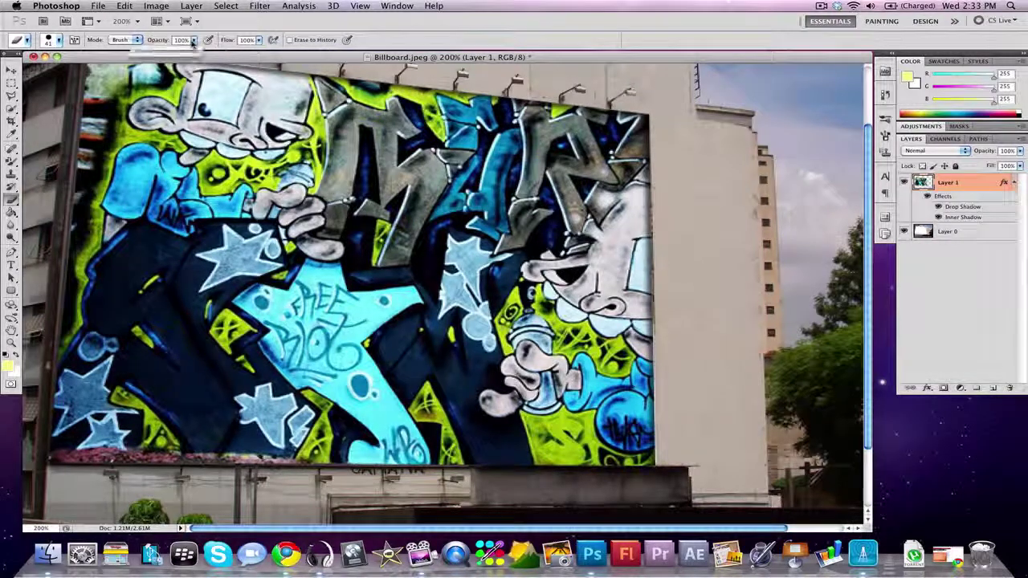
left_click_drag(196, 50, 170, 50)
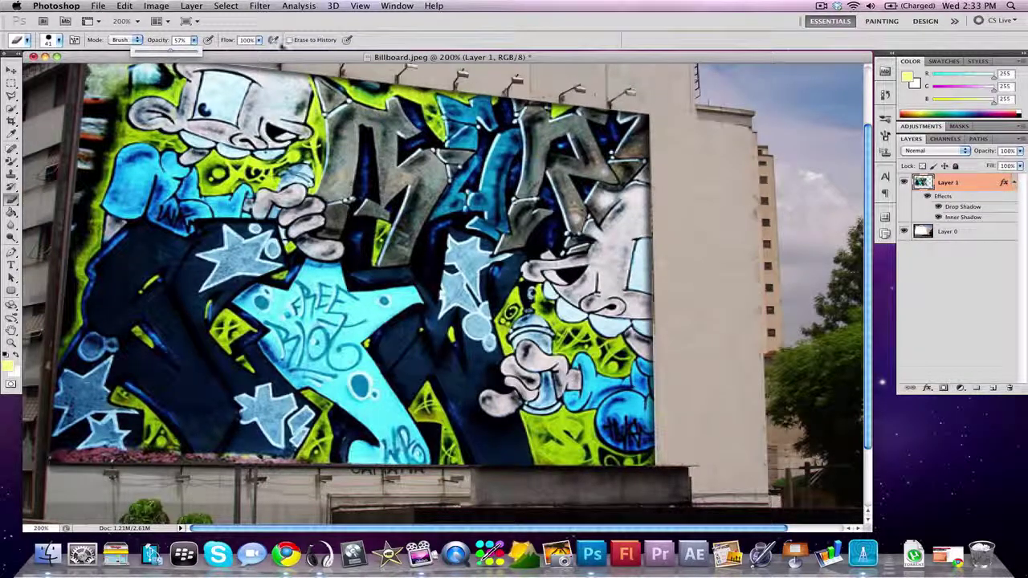
left_click(259, 40)
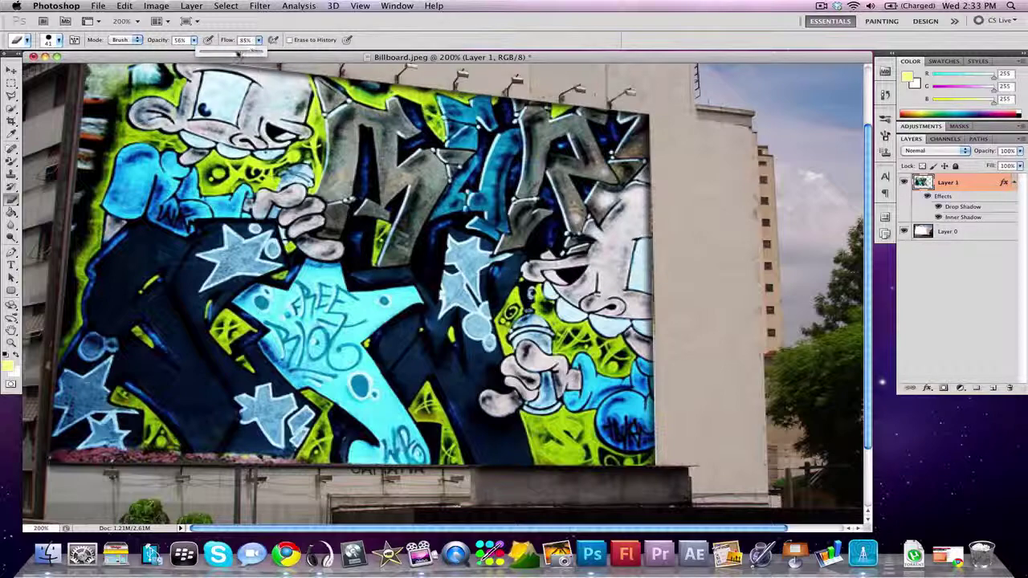
left_click_drag(265, 50, 105, 42)
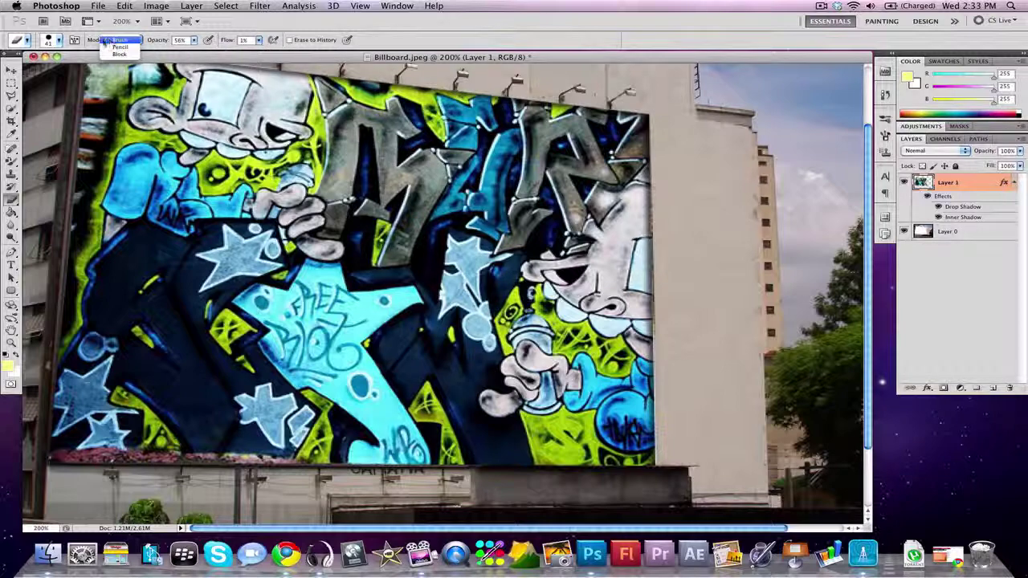
Give the eraser a soft round 7 px tip with 0% hardness and set its flow to 25%.
left_click(54, 42)
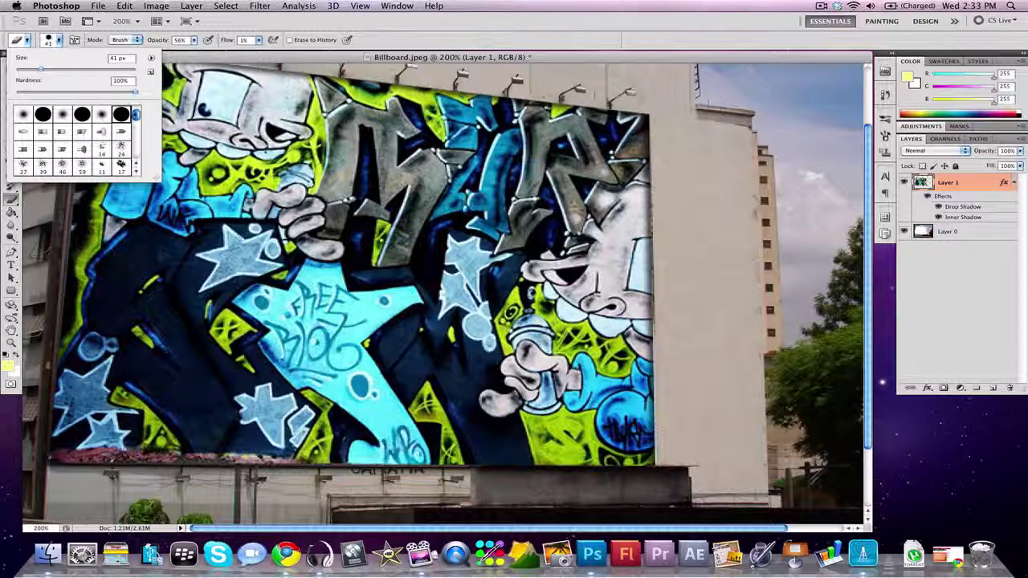
left_click(22, 114)
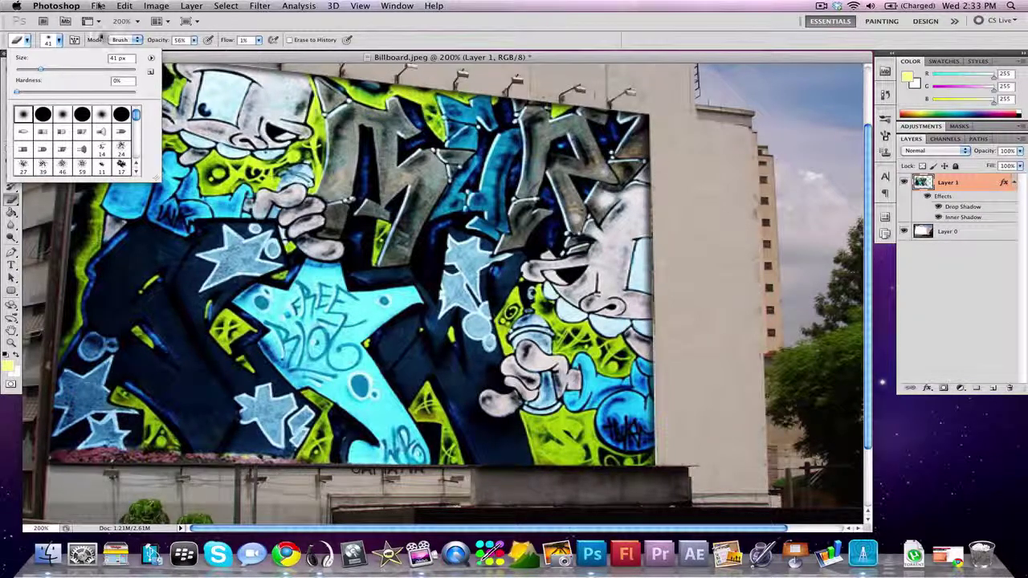
left_click(50, 43)
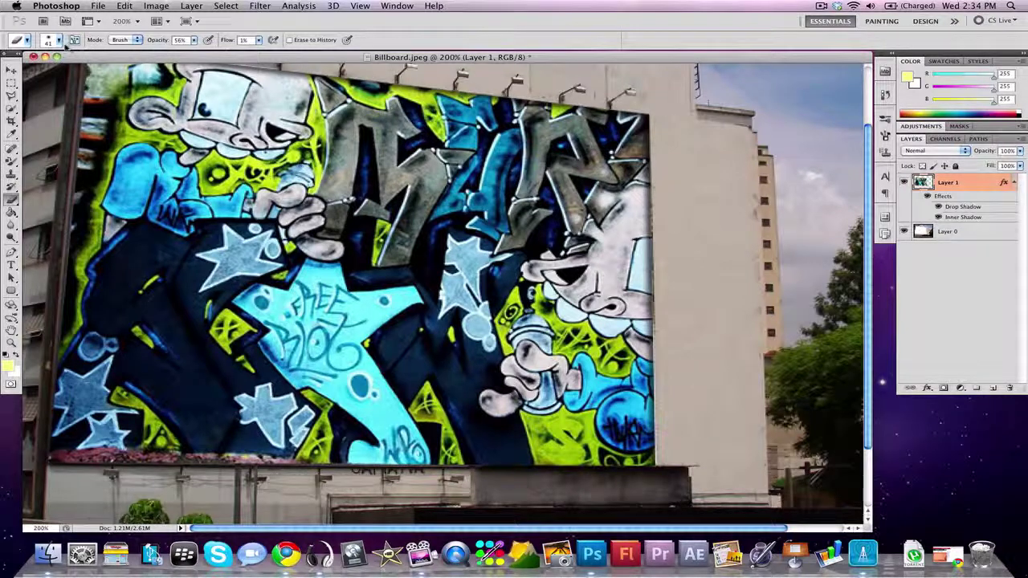
left_click(54, 42)
left_click_drag(25, 71, 19, 71)
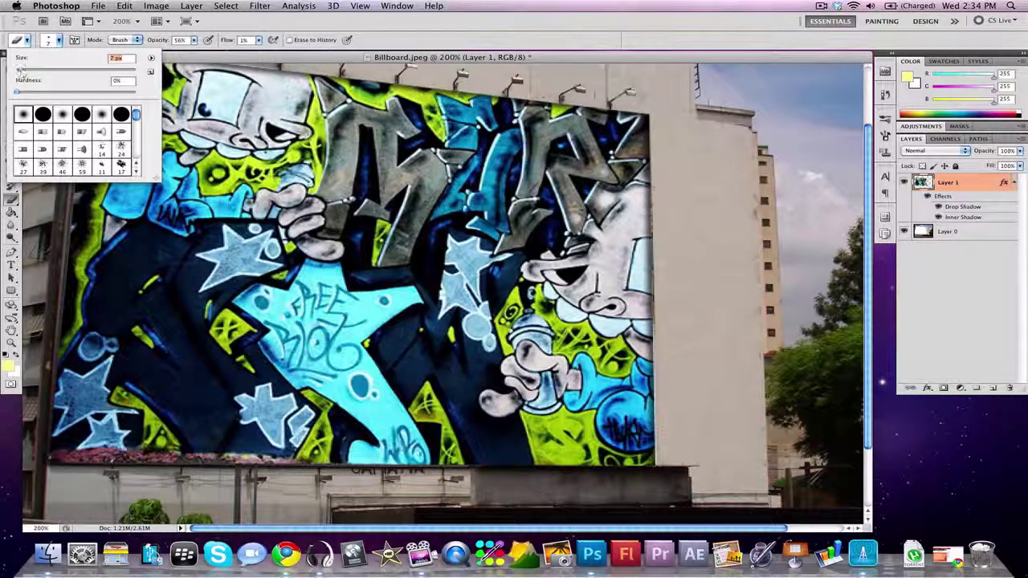
key("Return")
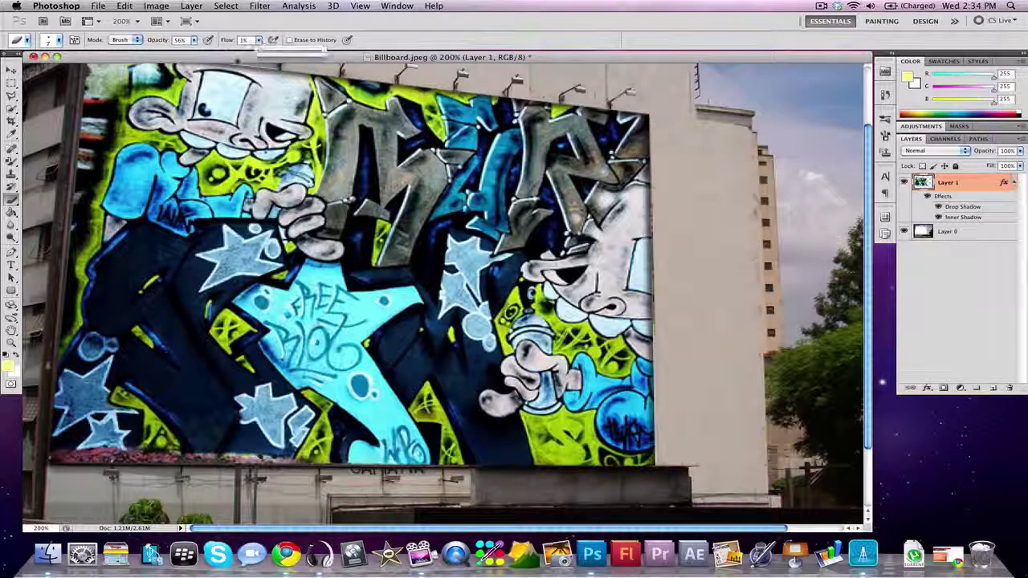
left_click_drag(258, 49, 273, 51)
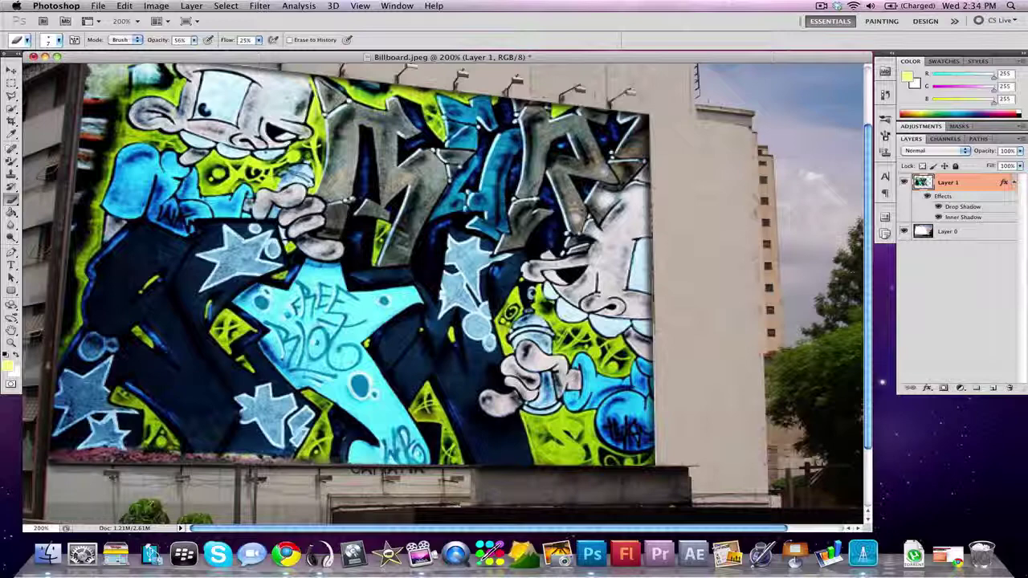
Try softening the graffiti's upper right edge and its bottom edge on Layer 1 with short eraser strokes.
key("F3")
key("F3")
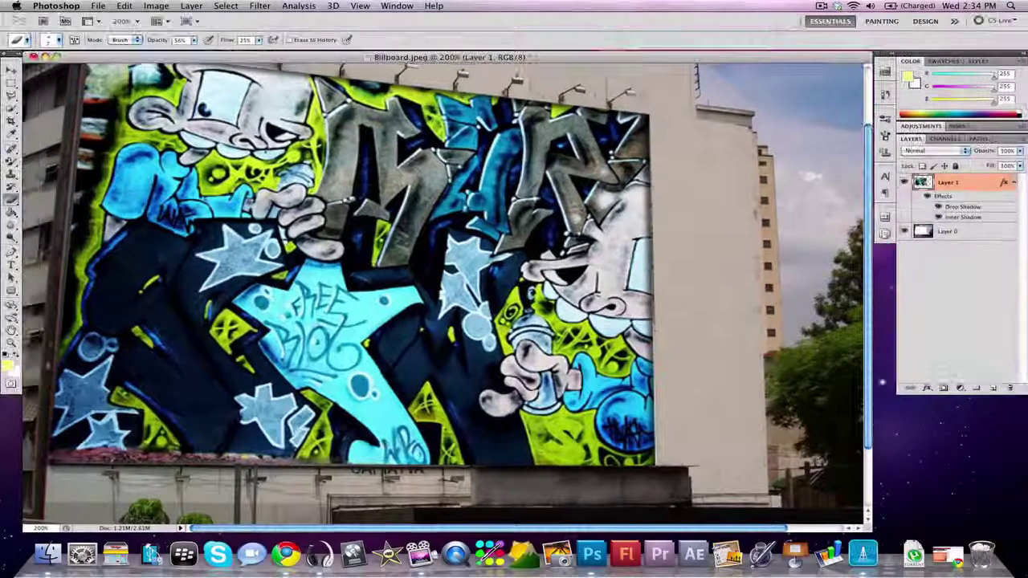
mouse_move(647, 117)
left_mouse_down()
mouse_move(654, 148)
mouse_move(662, 111)
mouse_move(647, 140)
mouse_move(655, 160)
left_mouse_up()
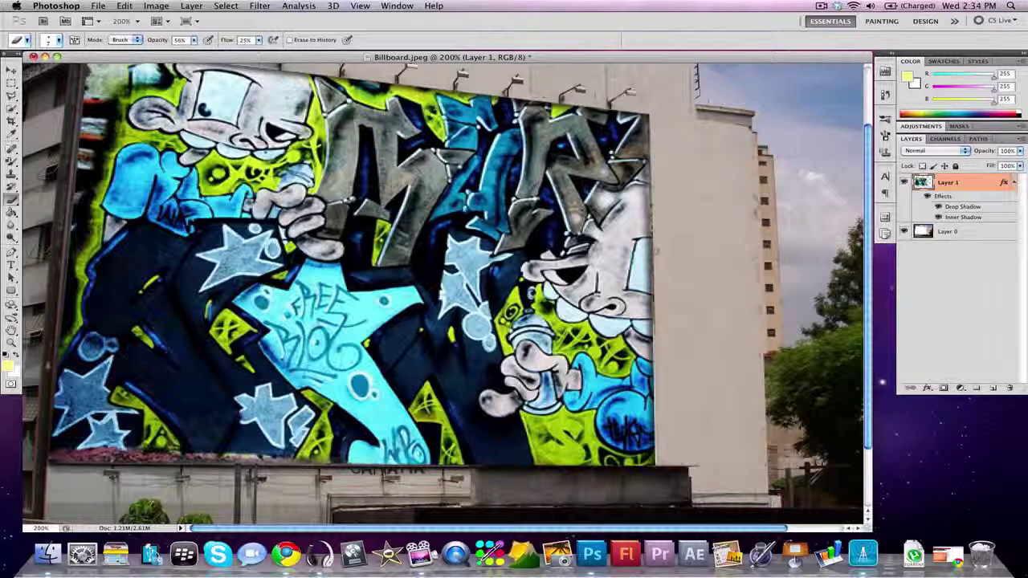
key("super+alt+z")
key("super+alt+z")
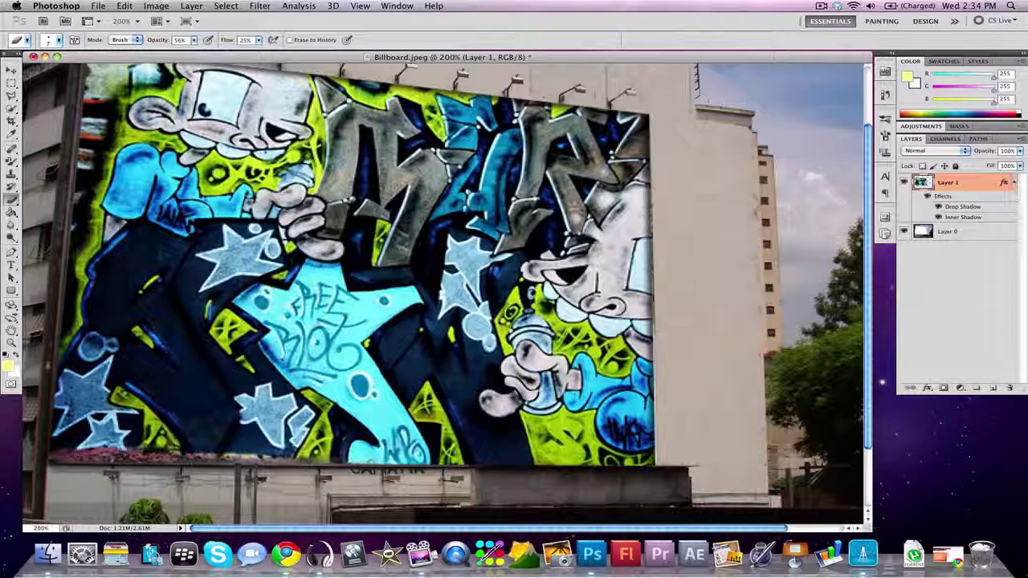
left_click_drag(350, 462, 384, 467)
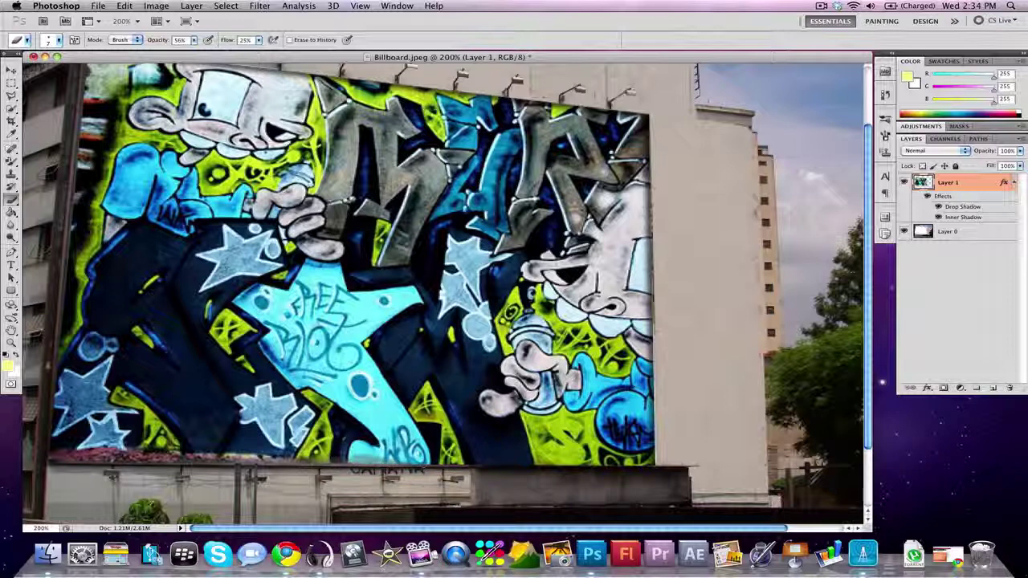
key("super+alt+z")
key("super+alt+z")
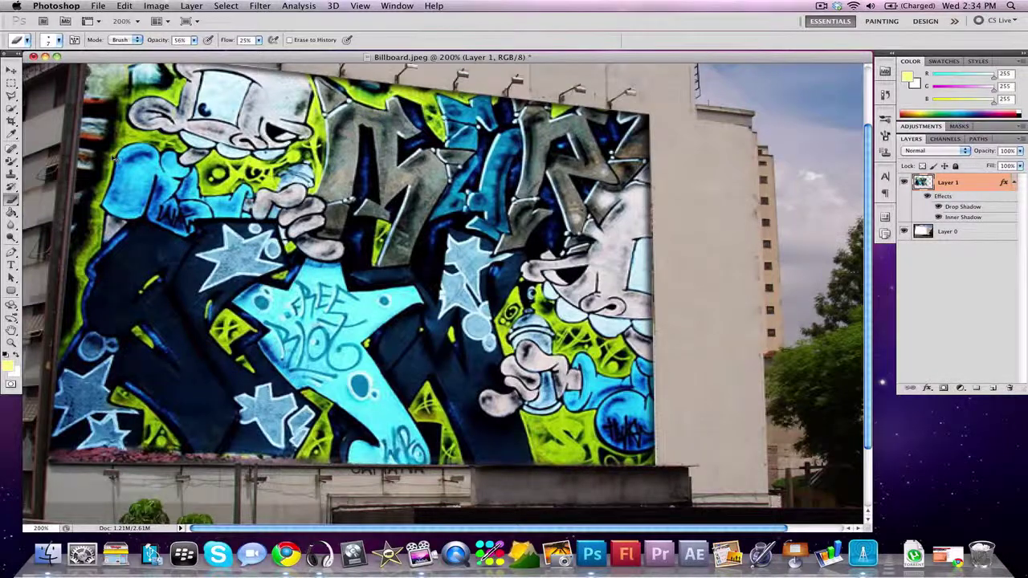
Show the whole billboard picture at 100% zoom and center its document window in the workspace.
key("super+minus")
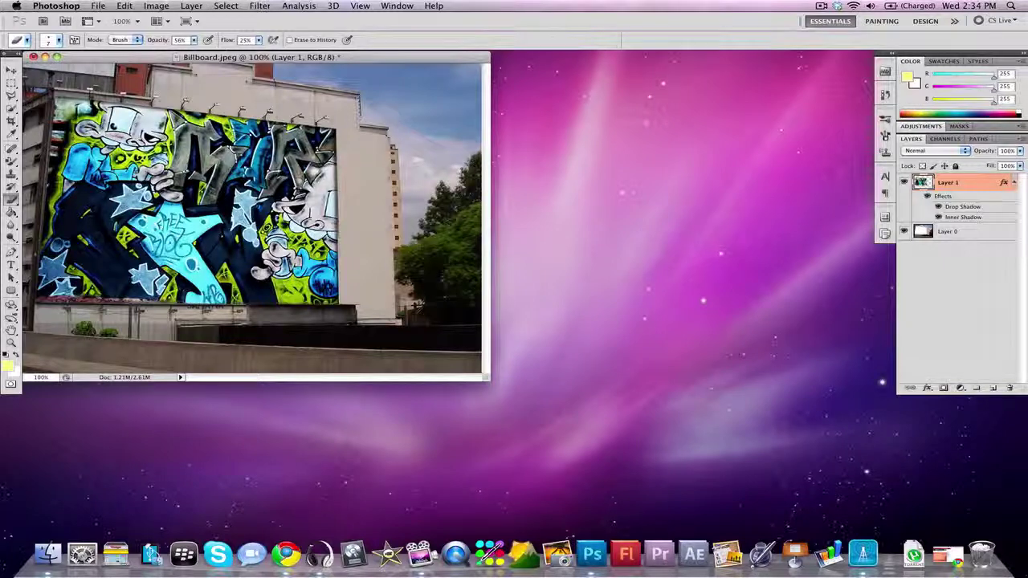
left_click_drag(359, 59, 579, 133)
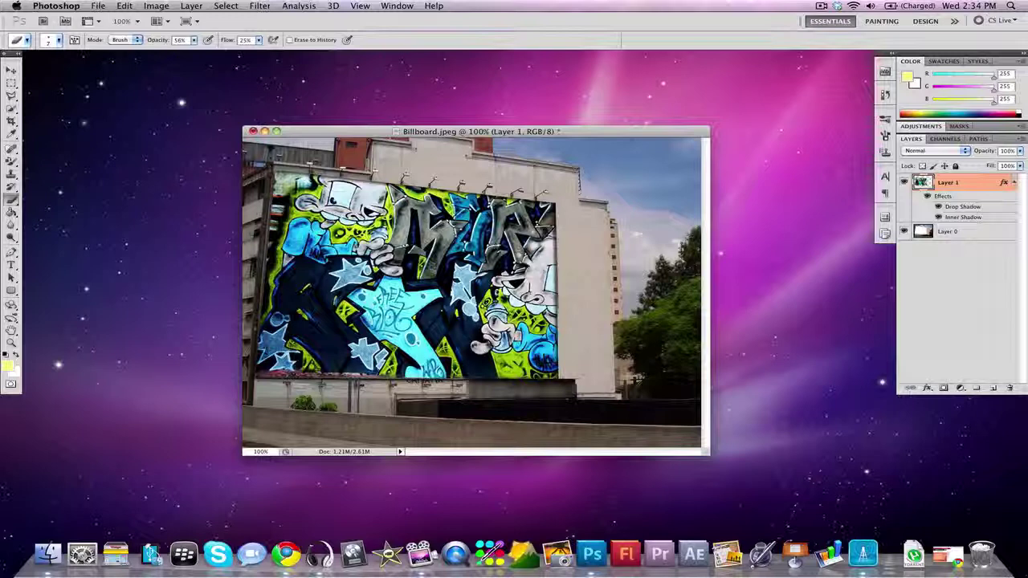